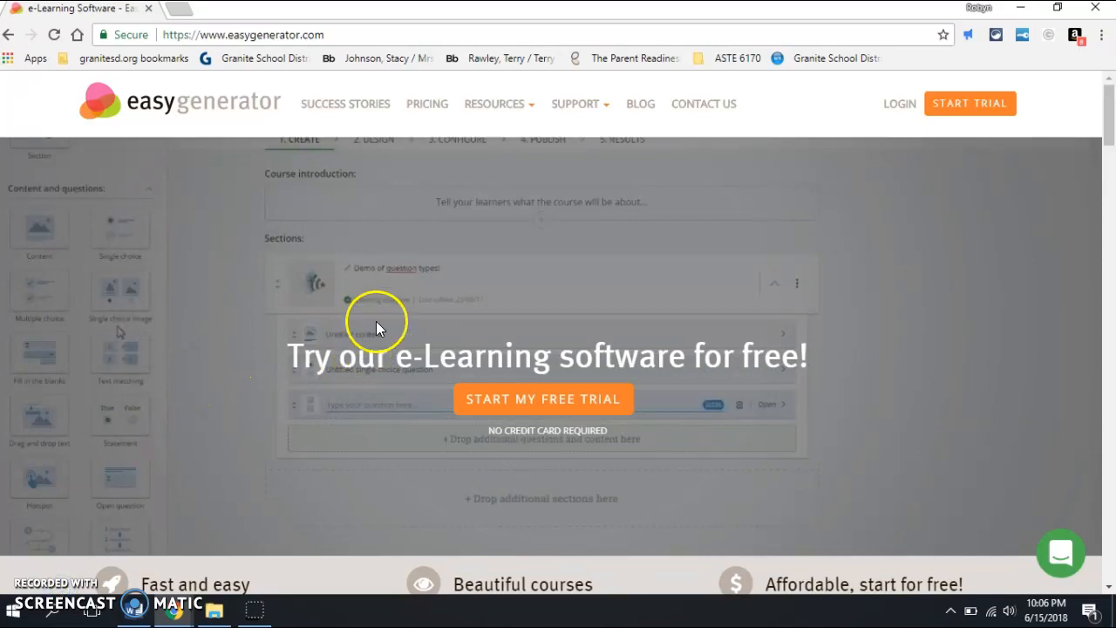
Step: Log in to the easygenerator account with the prefilled credentials and hide the navigation bar
{"action": "left_click", "coordinate": [899, 106]}
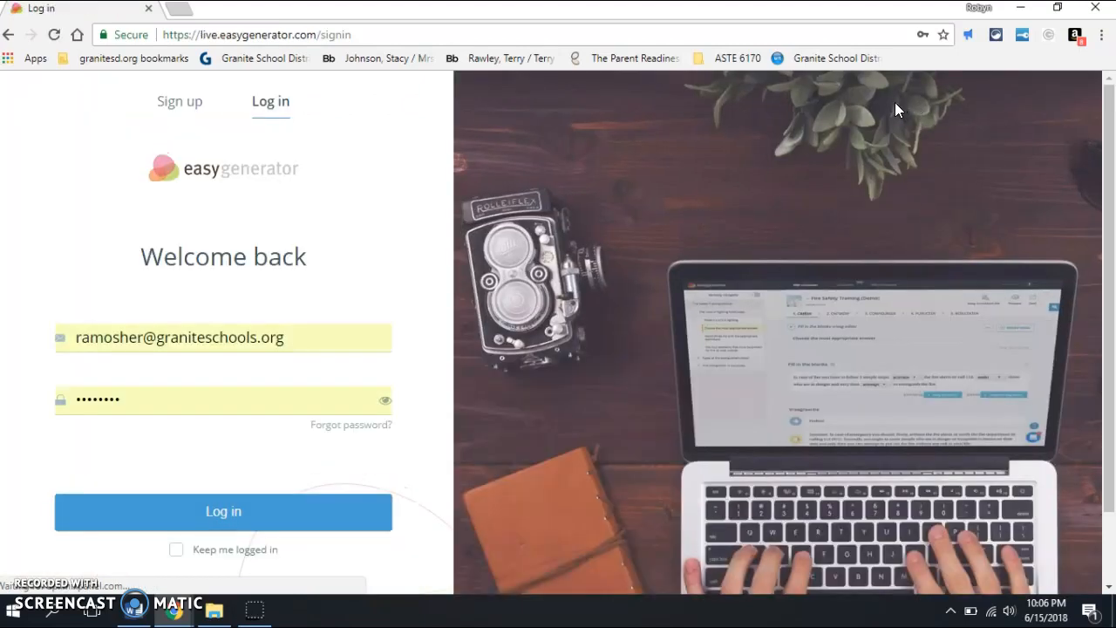
{"action": "left_click", "coordinate": [144, 524]}
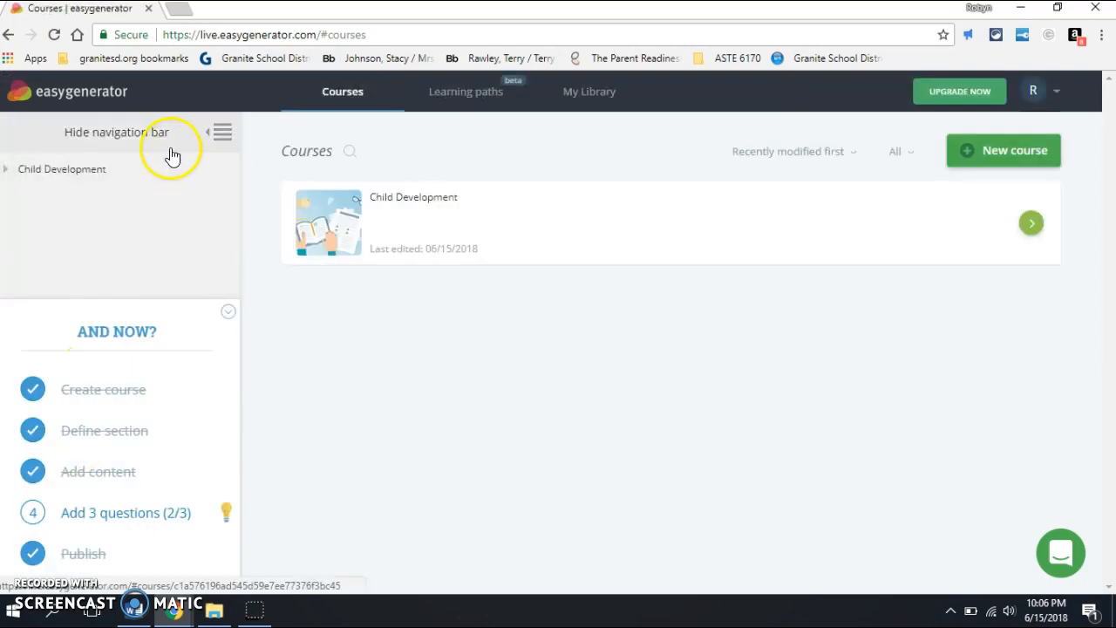
{"action": "left_click", "coordinate": [218, 135]}
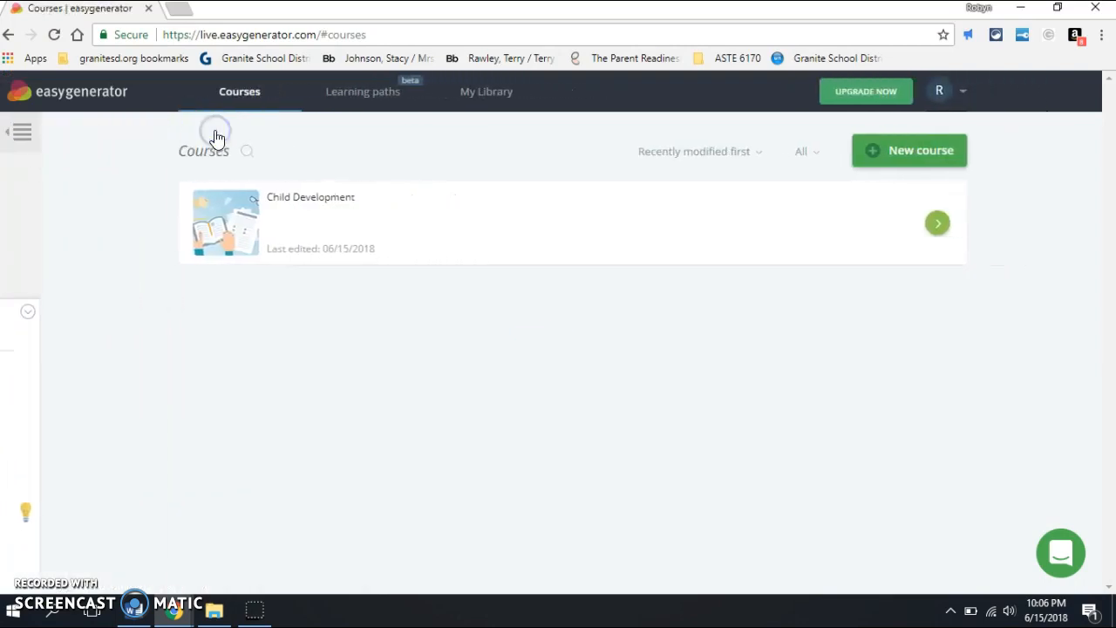
Step: Create a new course from scratch as a Teach (Simple course) and name it "Example"
{"action": "left_click", "coordinate": [884, 154]}
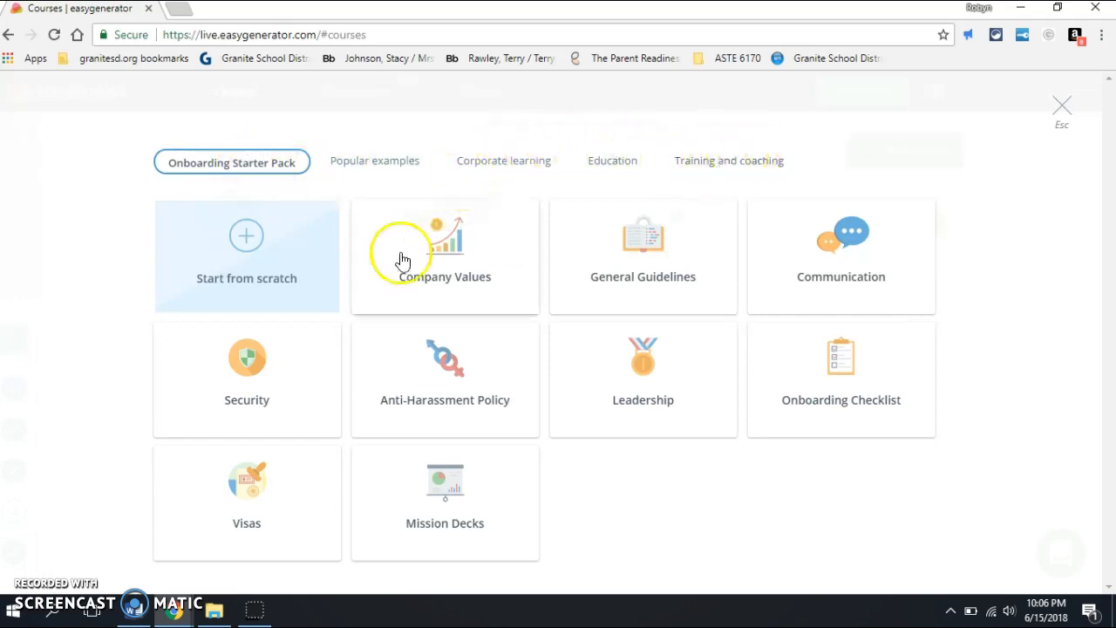
{"action": "left_click", "coordinate": [304, 259]}
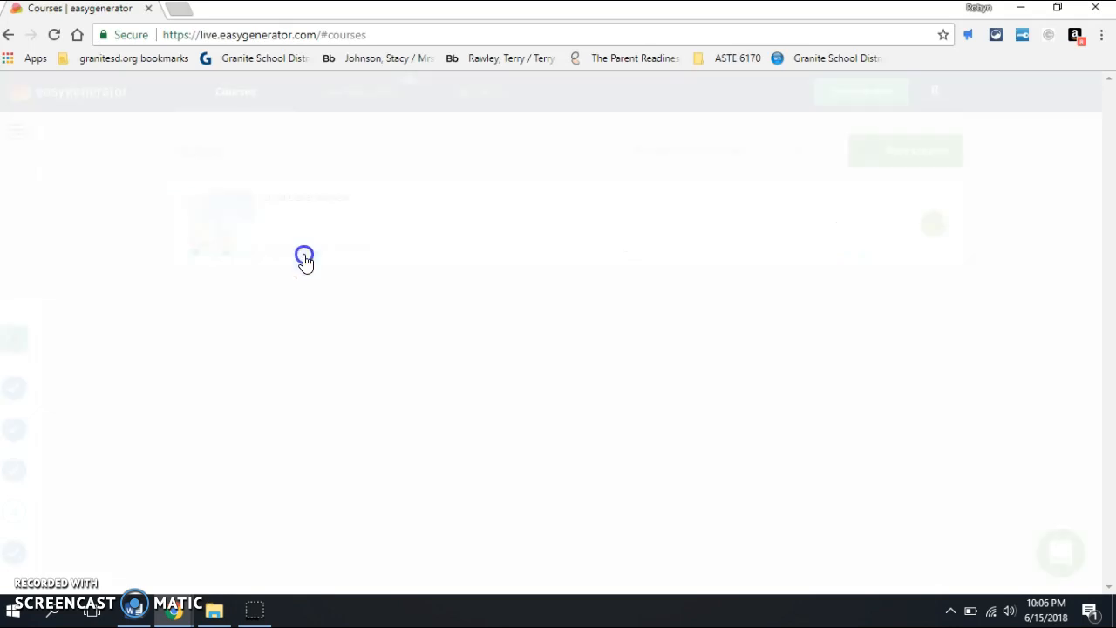
{"action": "left_click", "coordinate": [368, 238]}
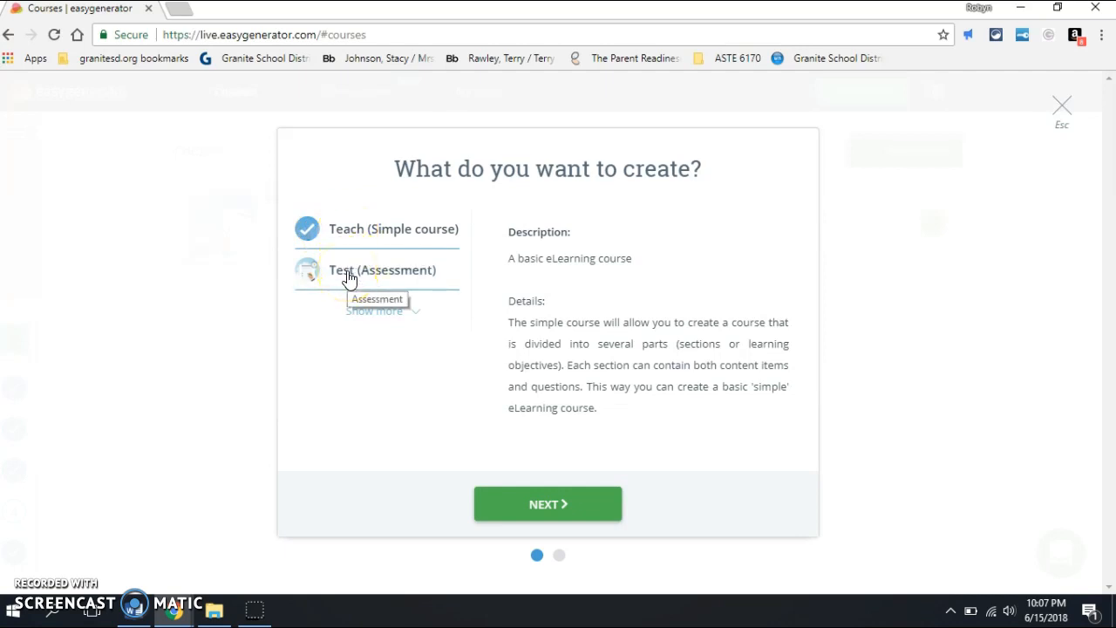
{"action": "left_click", "coordinate": [548, 506]}
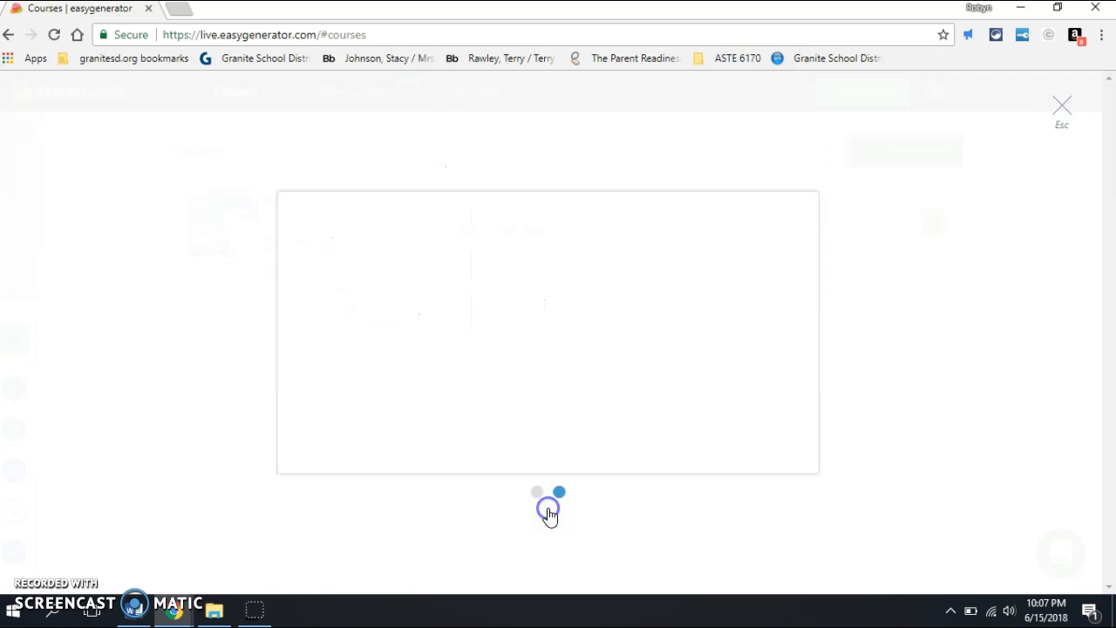
{"action": "type", "text": "Example"}
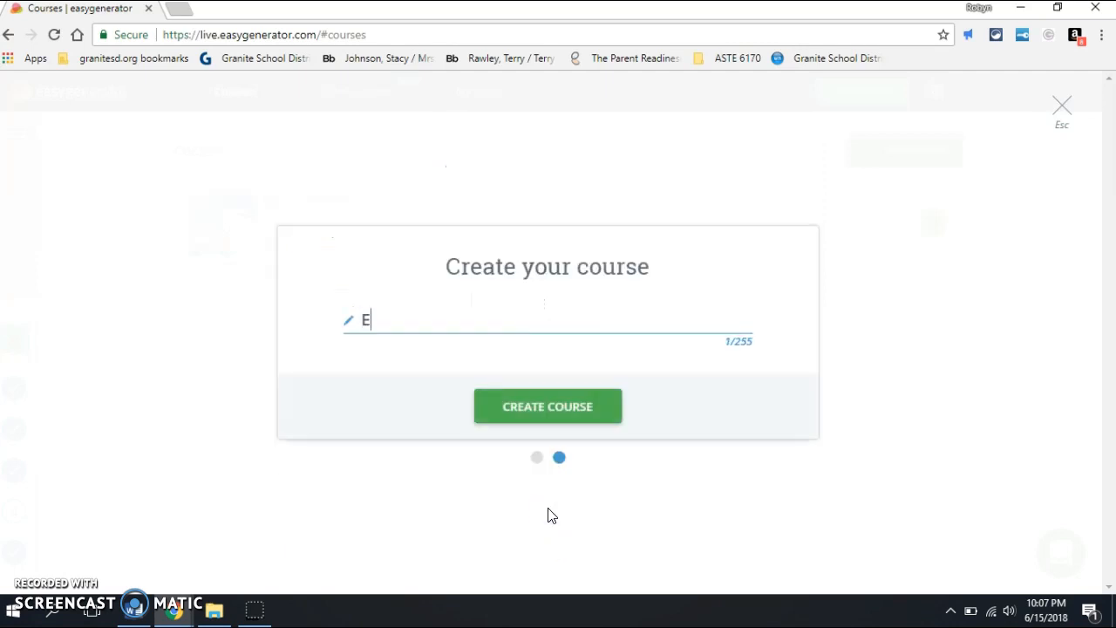
{"action": "left_click", "coordinate": [566, 405]}
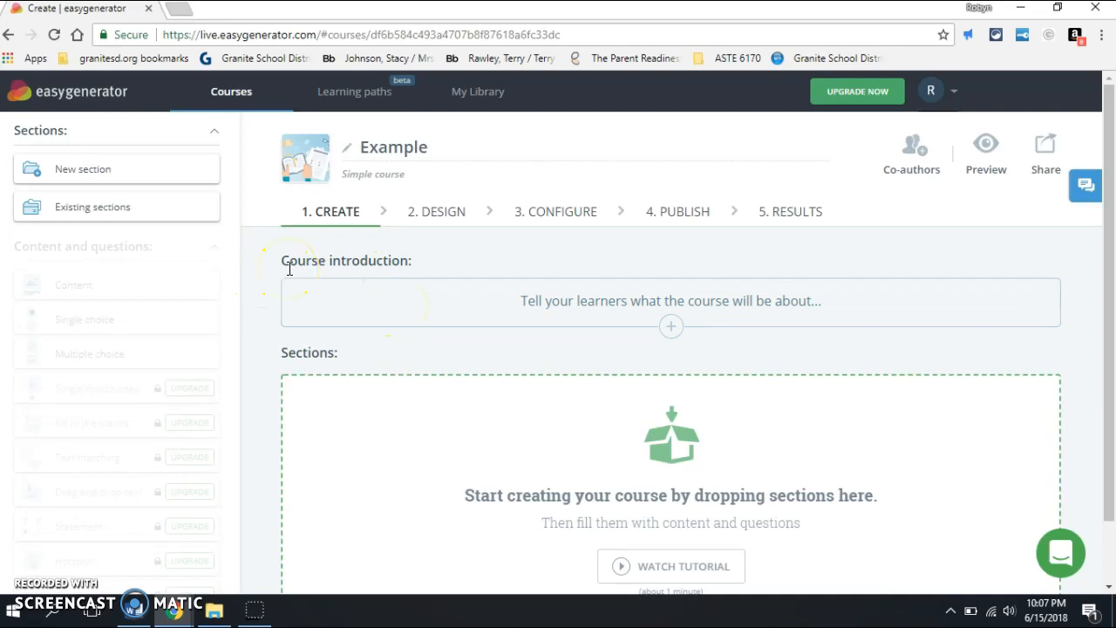
Step: Write "This course will be awesome!" as the course introduction
{"action": "left_click", "coordinate": [436, 304]}
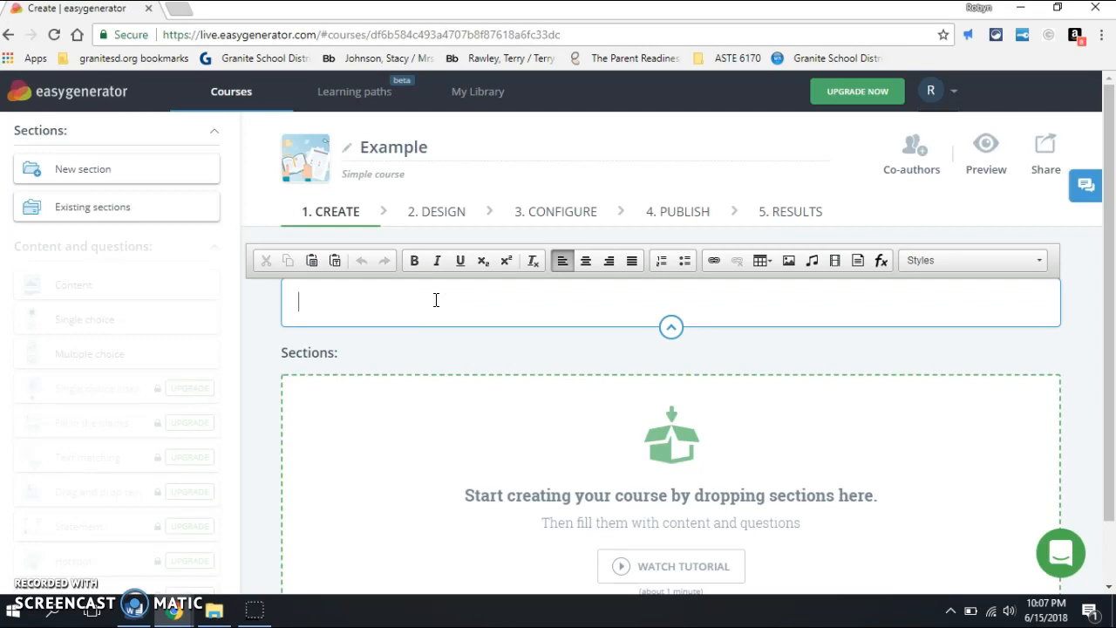
{"action": "type", "text": "This C"}
{"action": "key", "text": "BackSpace"}
{"action": "type", "text": "course "}
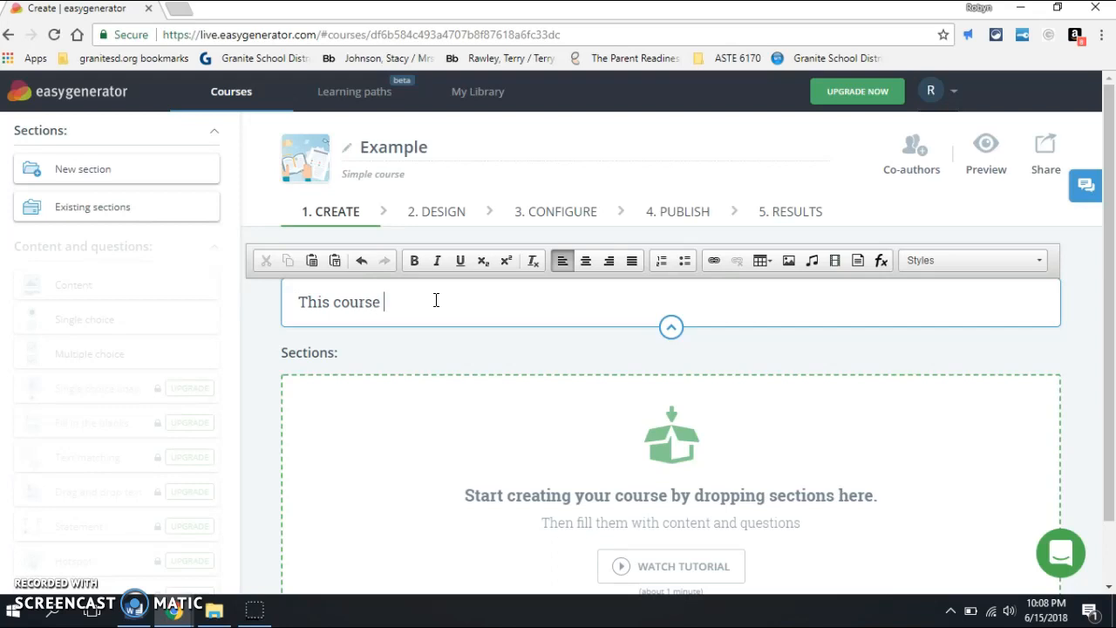
{"action": "type", "text": "will be awesome!"}
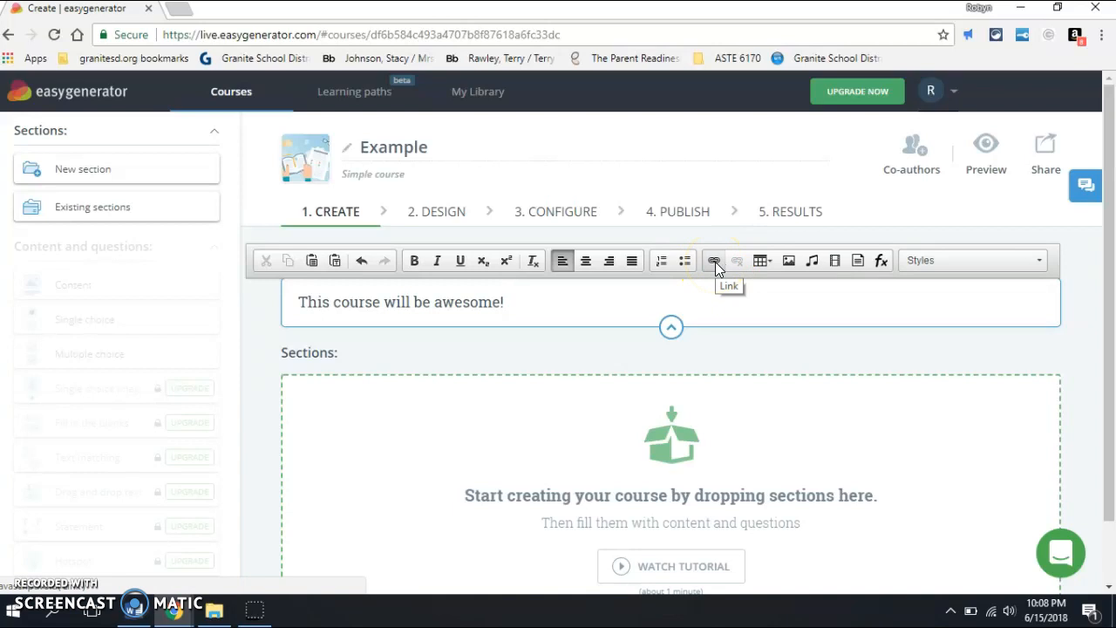
Step: Add a new section to the course below the introduction
{"action": "left_click_drag", "start_coordinate": [1106, 235], "coordinate": [1112, 318]}
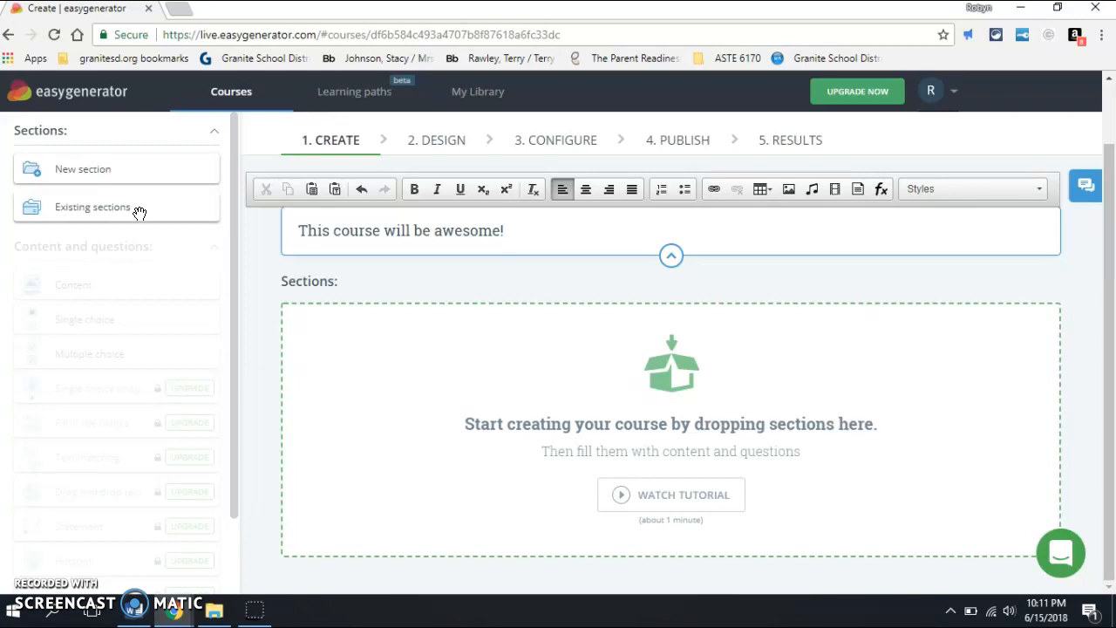
{"action": "left_click", "coordinate": [105, 173]}
{"action": "left_click", "coordinate": [104, 172]}
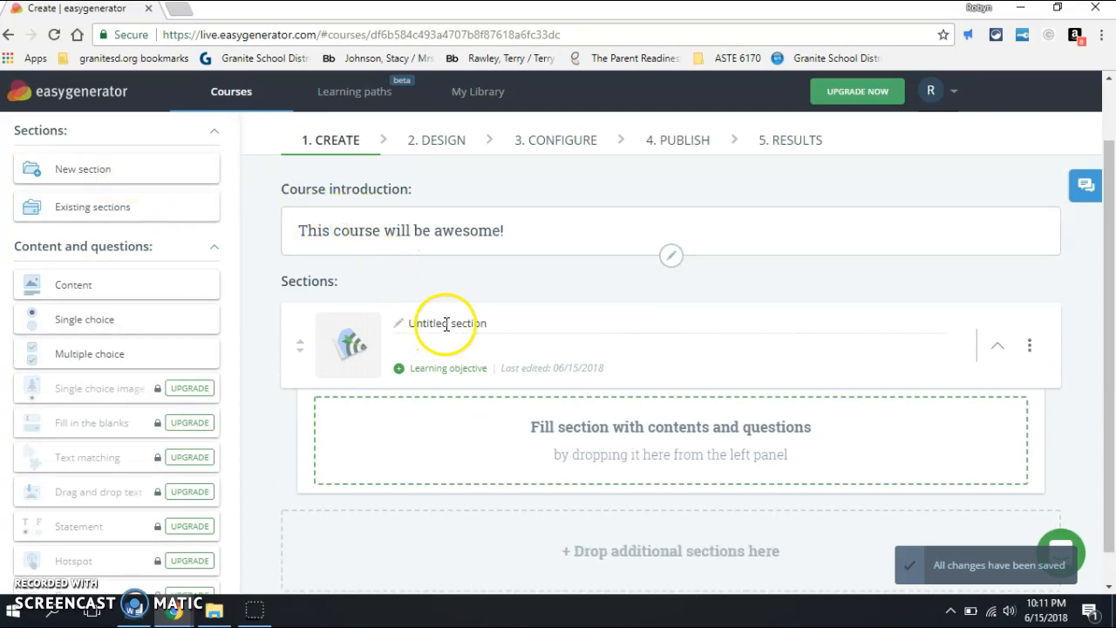
Step: Rename the untitled section as "Example 1"
{"action": "left_click", "coordinate": [491, 327]}
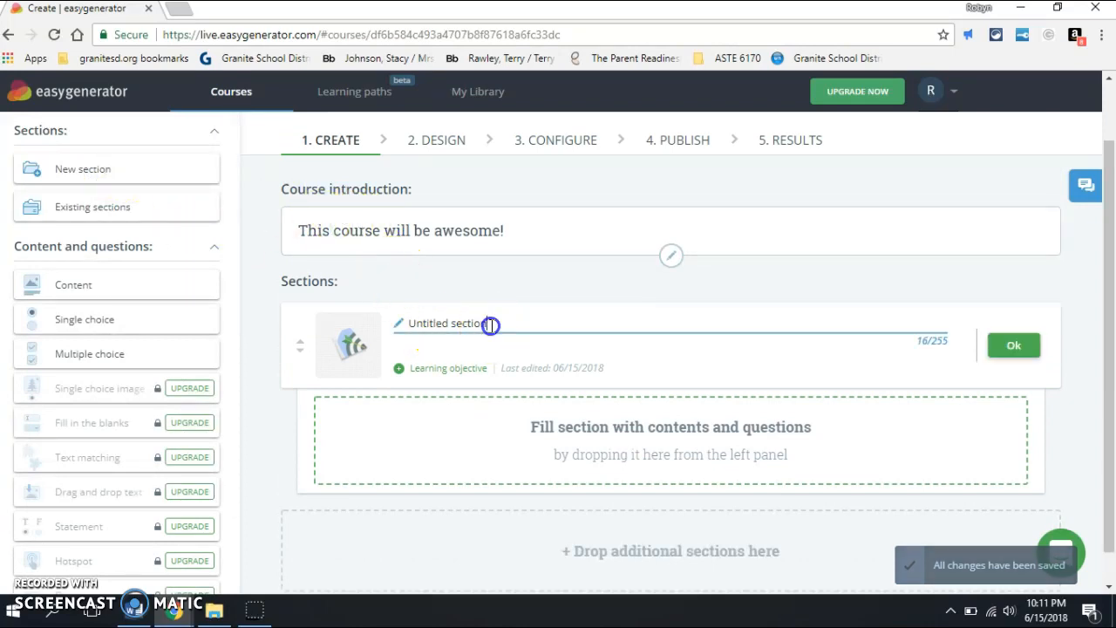
{"action": "left_click_drag", "start_coordinate": [488, 324], "coordinate": [403, 324]}
{"action": "type", "text": "Eaxmpa"}
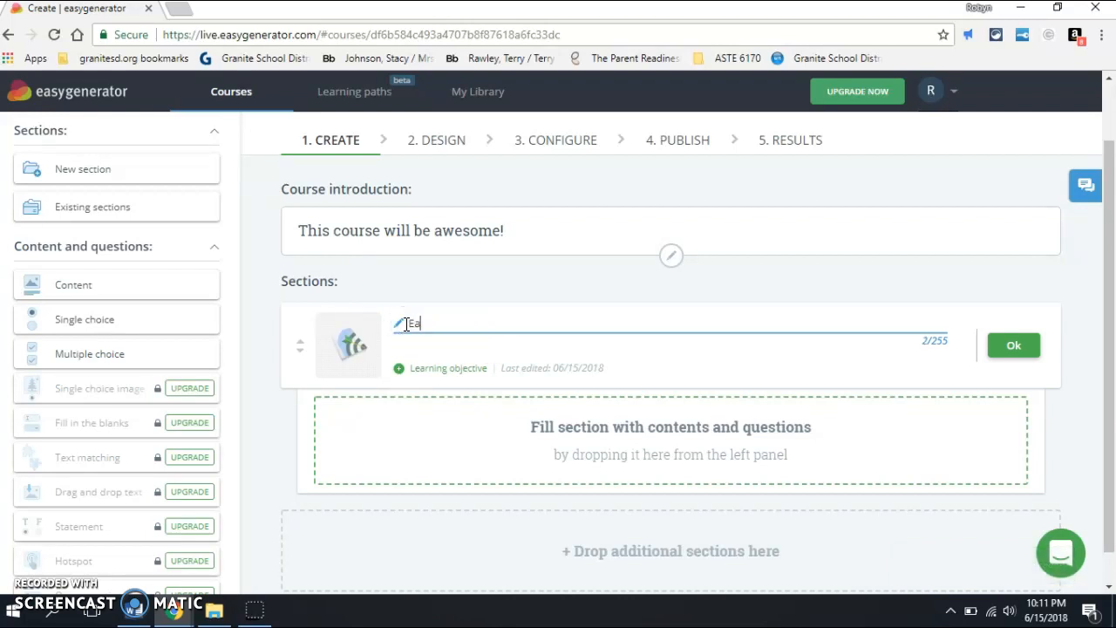
{"action": "key", "text": "BackSpace"}
{"action": "key", "text": "BackSpace"}
{"action": "key", "text": "BackSpace"}
{"action": "key", "text": "BackSpace"}
{"action": "key", "text": "BackSpace"}
{"action": "type", "text": "xample 1"}
Step: Replace the Example 1 section's thumbnail with the image "parents with kids.jpg.653x0_q80_crop-smart" from Downloads
{"action": "left_click", "coordinate": [349, 336]}
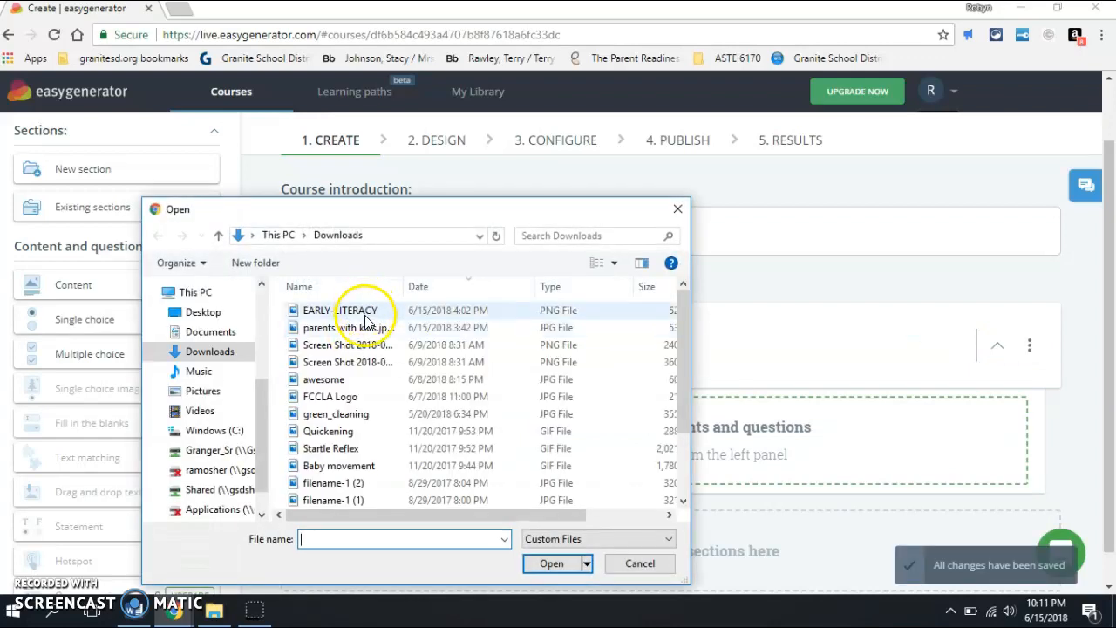
{"action": "left_click", "coordinate": [366, 334]}
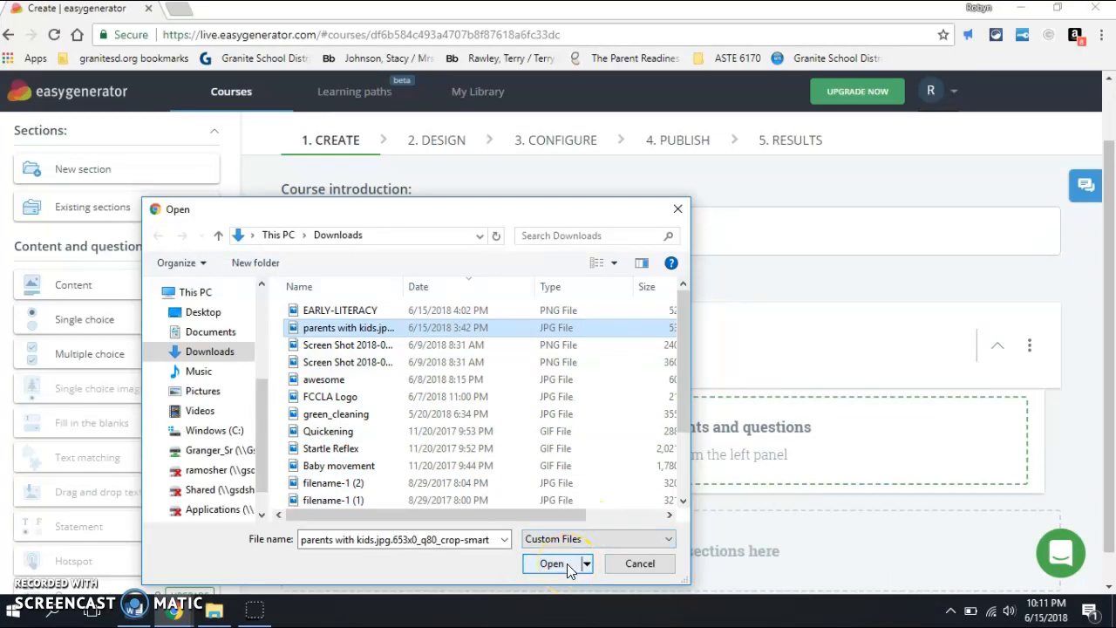
{"action": "left_click", "coordinate": [552, 563]}
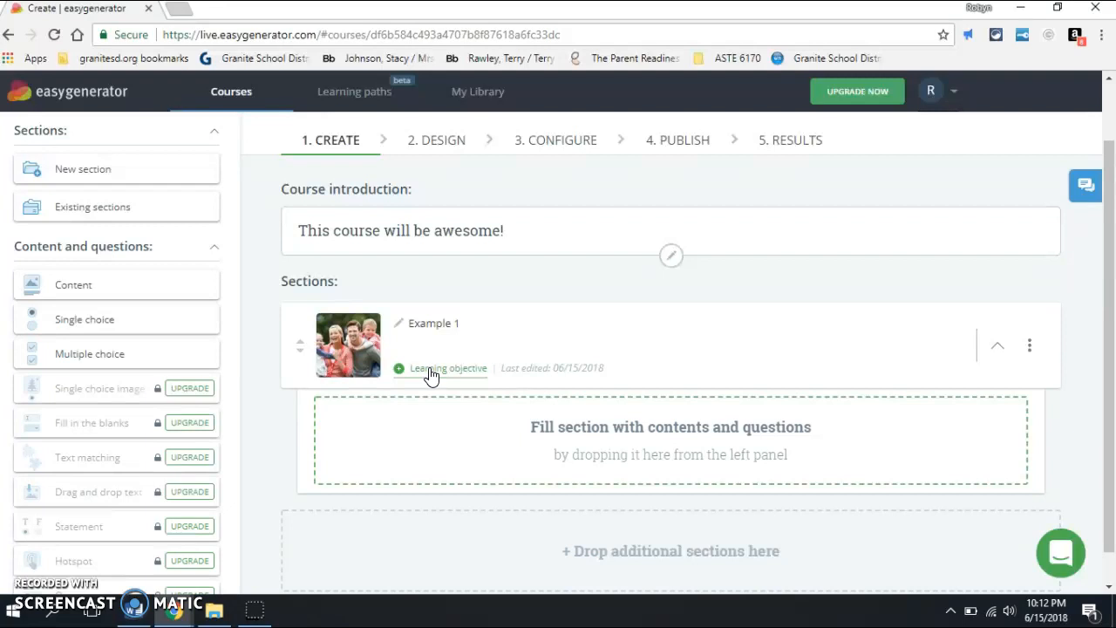
Step: Start the learning objective maker for the Example 1 section and enter "Student" as the learner
{"action": "left_click", "coordinate": [426, 324]}
{"action": "left_click", "coordinate": [451, 370]}
{"action": "left_click", "coordinate": [465, 370]}
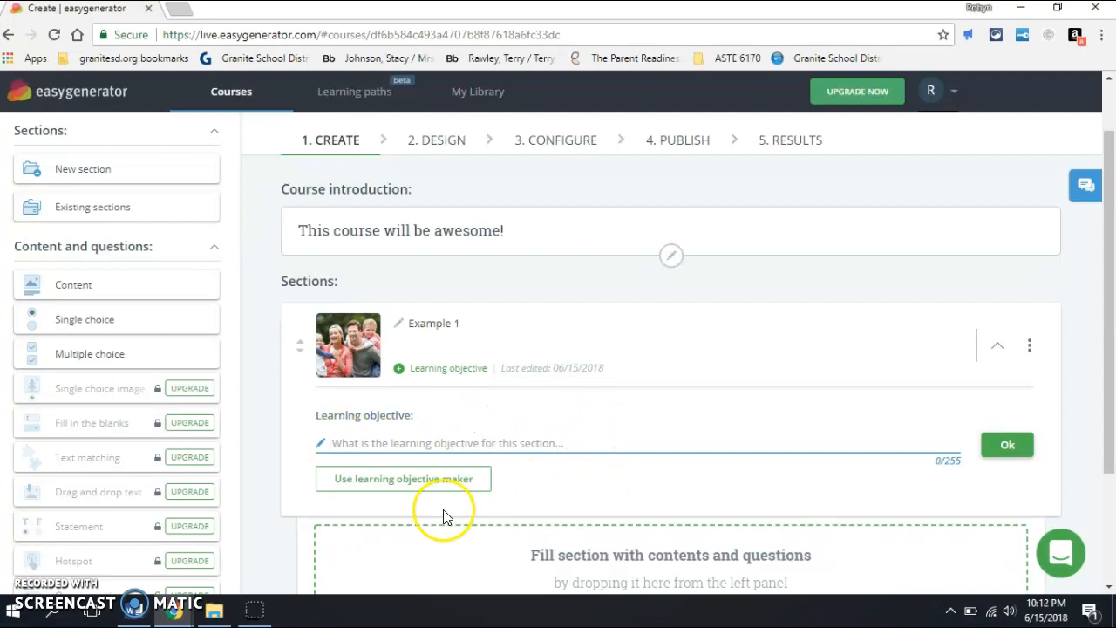
{"action": "left_click", "coordinate": [432, 488]}
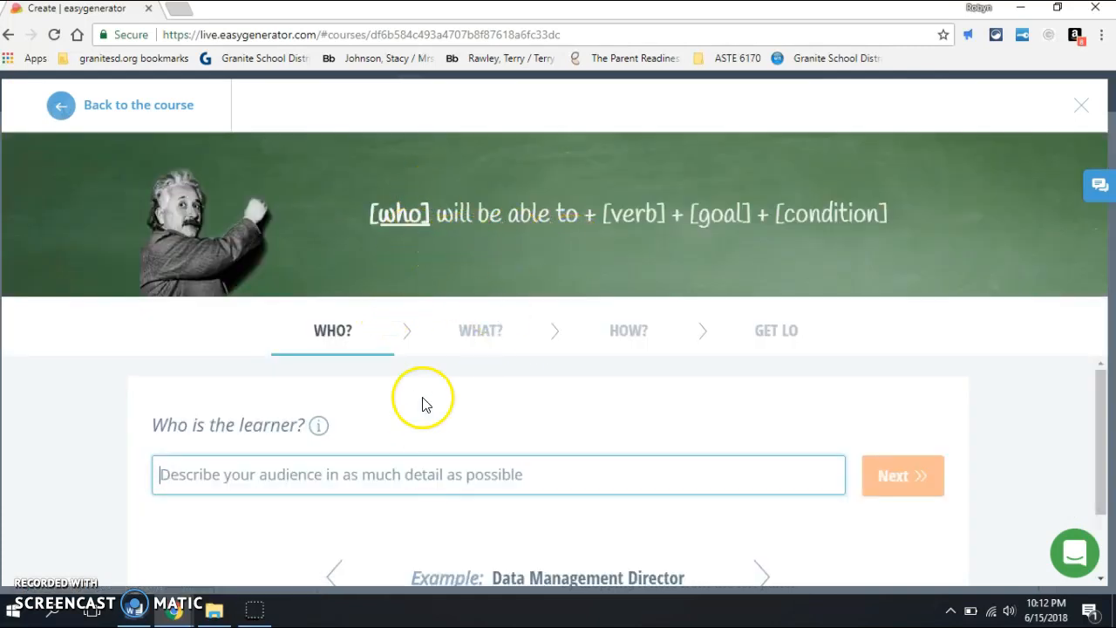
{"action": "type", "text": "S"}
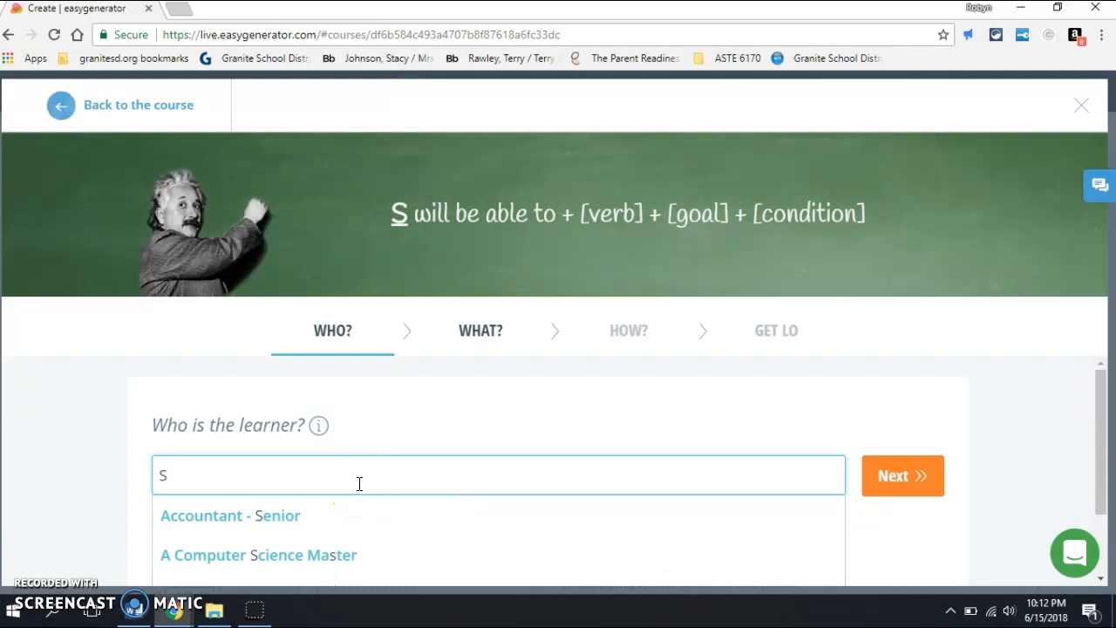
{"action": "type", "text": "tudent"}
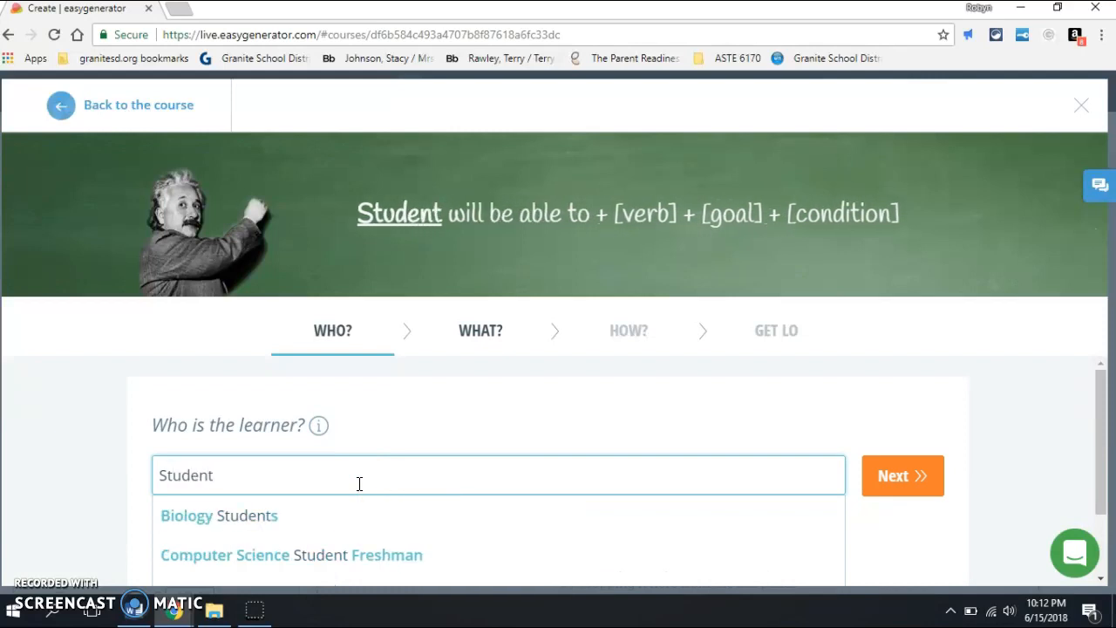
{"action": "left_click", "coordinate": [911, 489]}
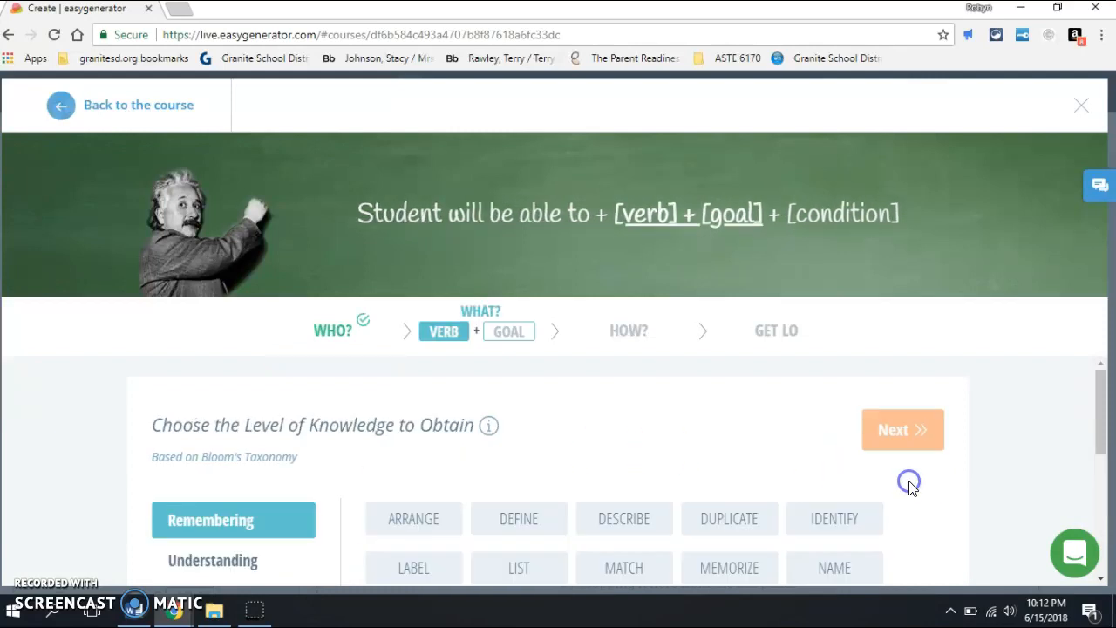
Step: Choose the verb "Construct" from the Creating level of knowledge and proceed to the goal
{"action": "left_click_drag", "start_coordinate": [1100, 393], "coordinate": [1112, 472]}
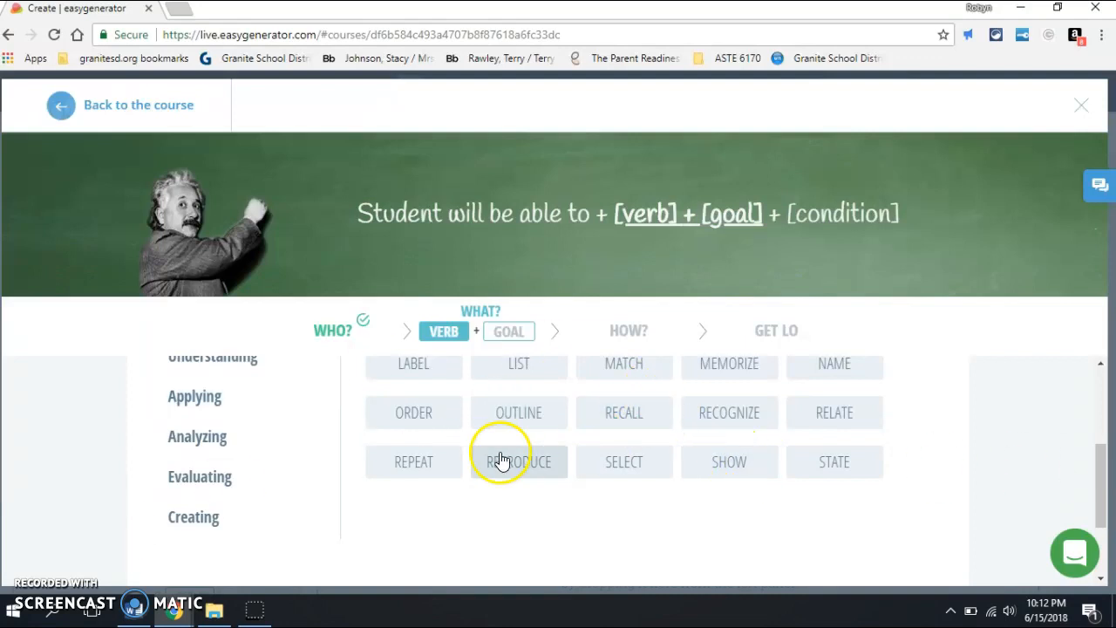
{"action": "left_click", "coordinate": [212, 528]}
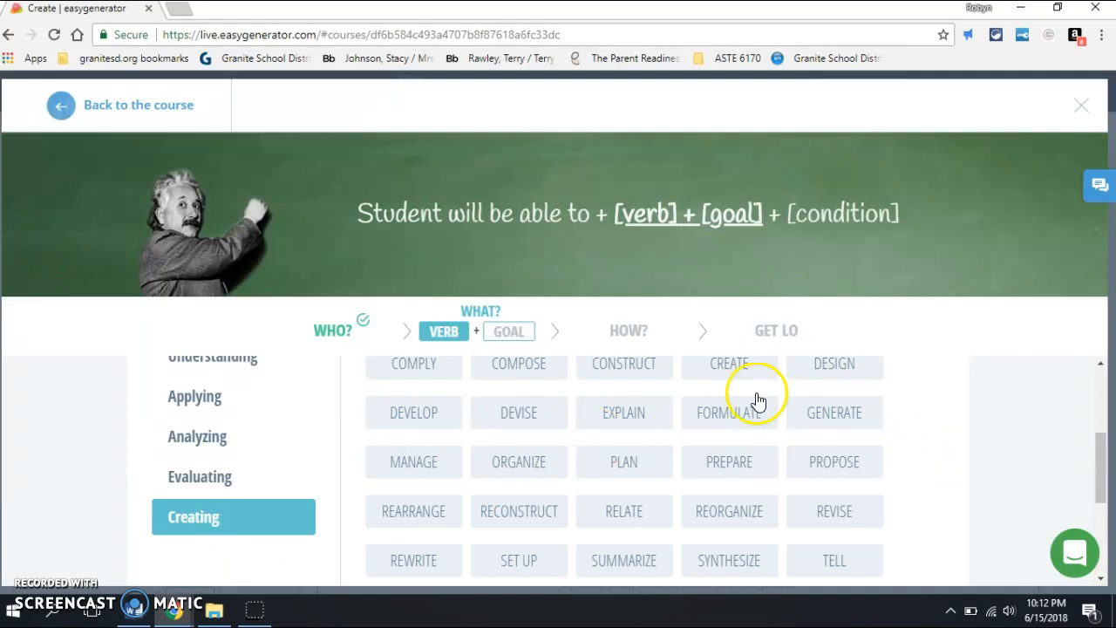
{"action": "left_click_drag", "start_coordinate": [1097, 461], "coordinate": [1109, 541]}
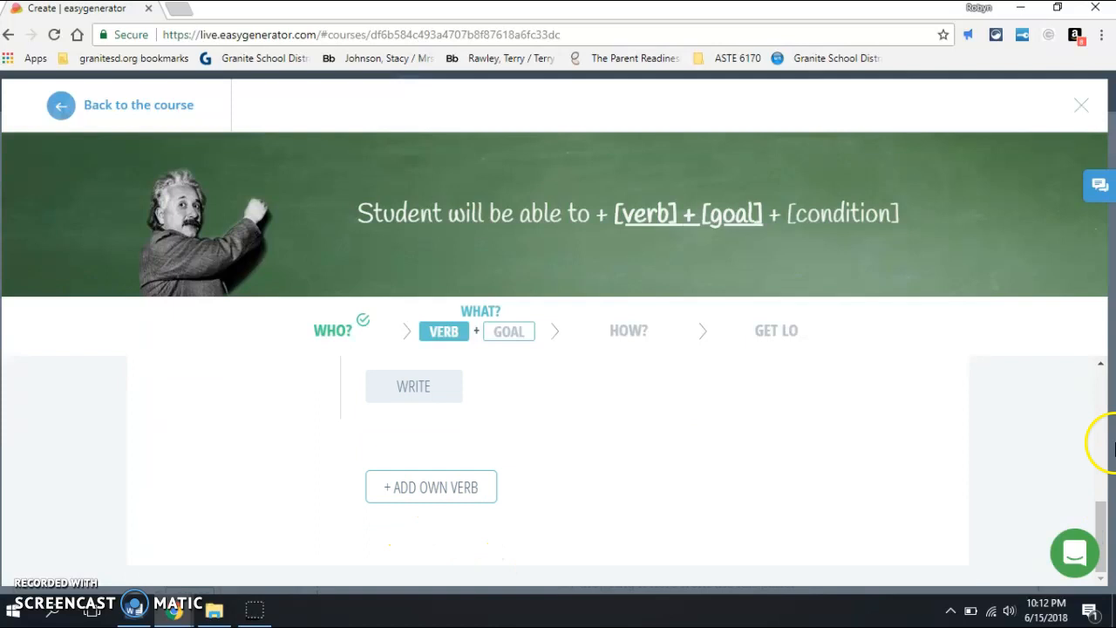
{"action": "left_click_drag", "start_coordinate": [1101, 548], "coordinate": [1089, 451]}
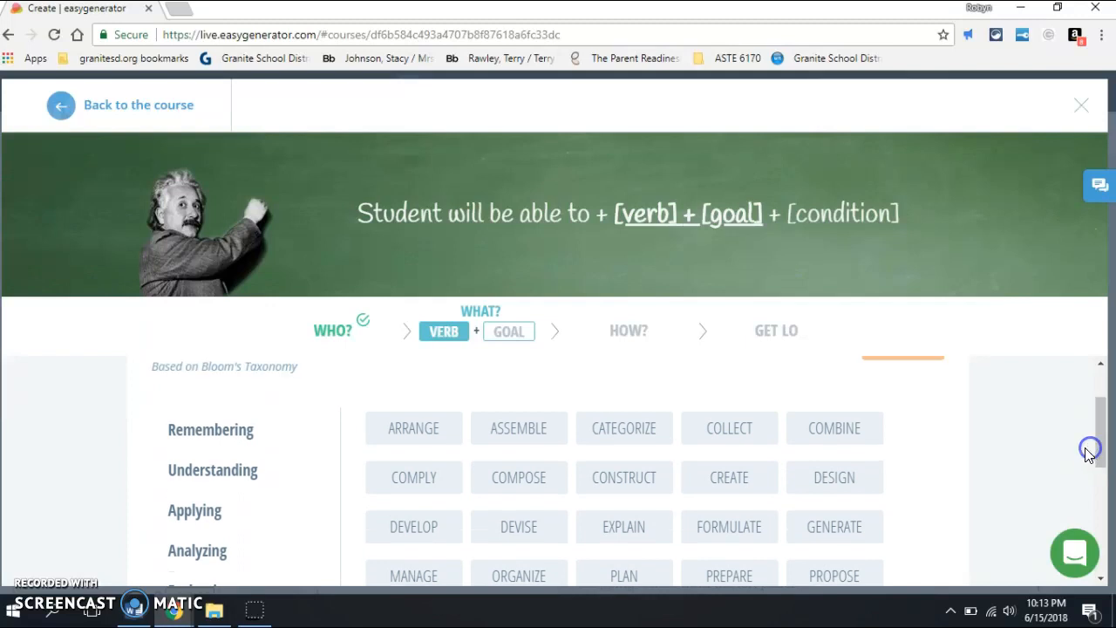
{"action": "left_click", "coordinate": [621, 493]}
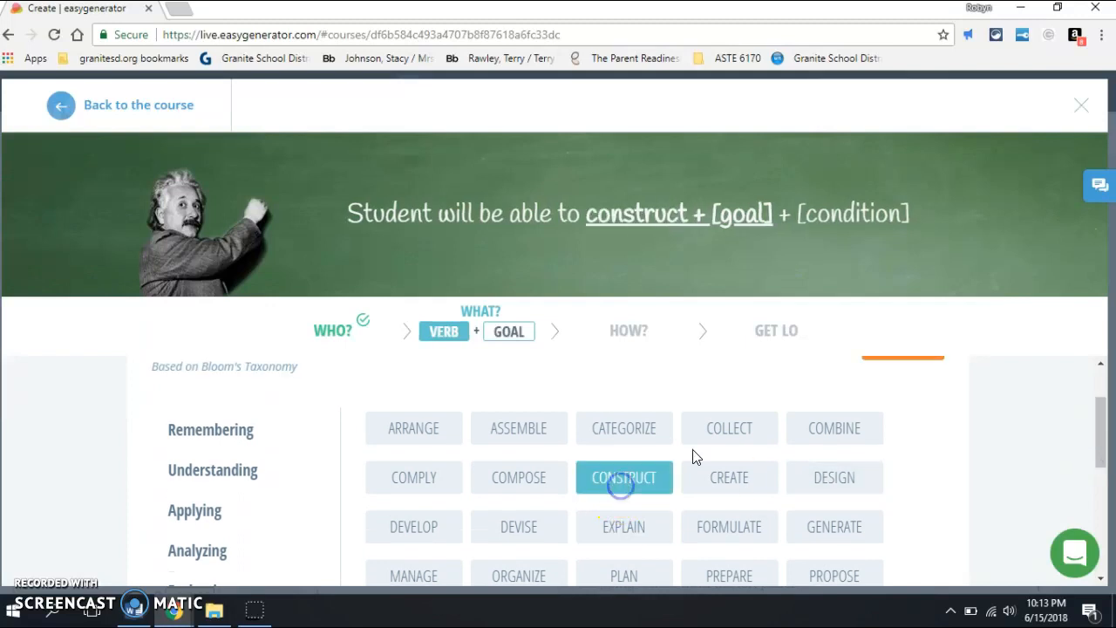
{"action": "left_click_drag", "start_coordinate": [1101, 423], "coordinate": [1103, 398]}
{"action": "left_click", "coordinate": [892, 404]}
Step: Enter "sections in easygenerator for a future class" as the learner's task and proceed to the condition
{"action": "left_click", "coordinate": [406, 475]}
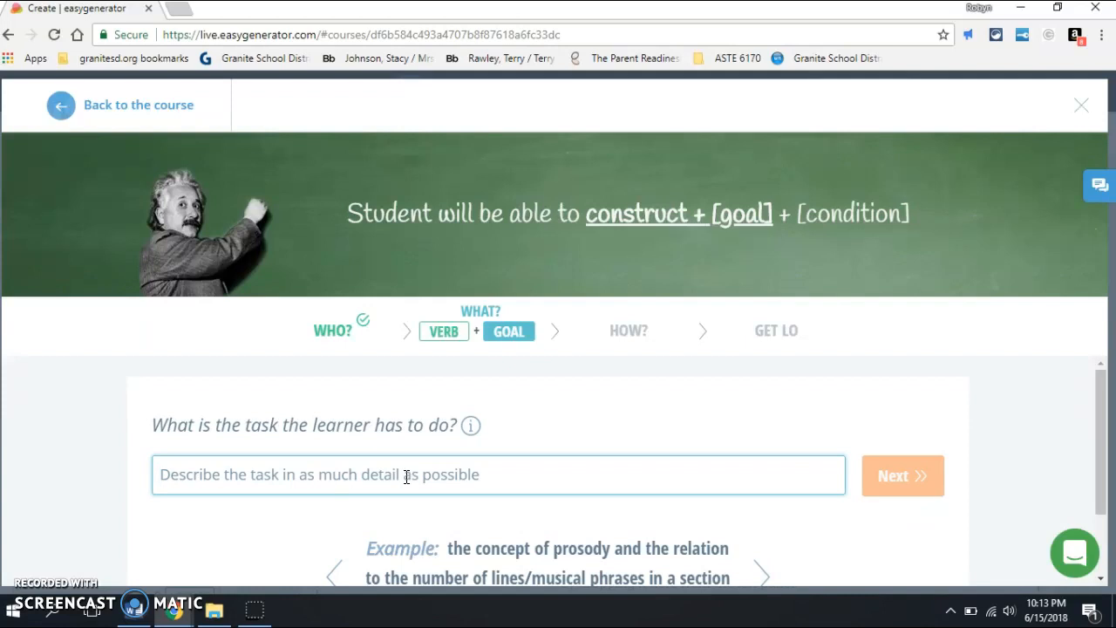
{"action": "type", "text": "se"}
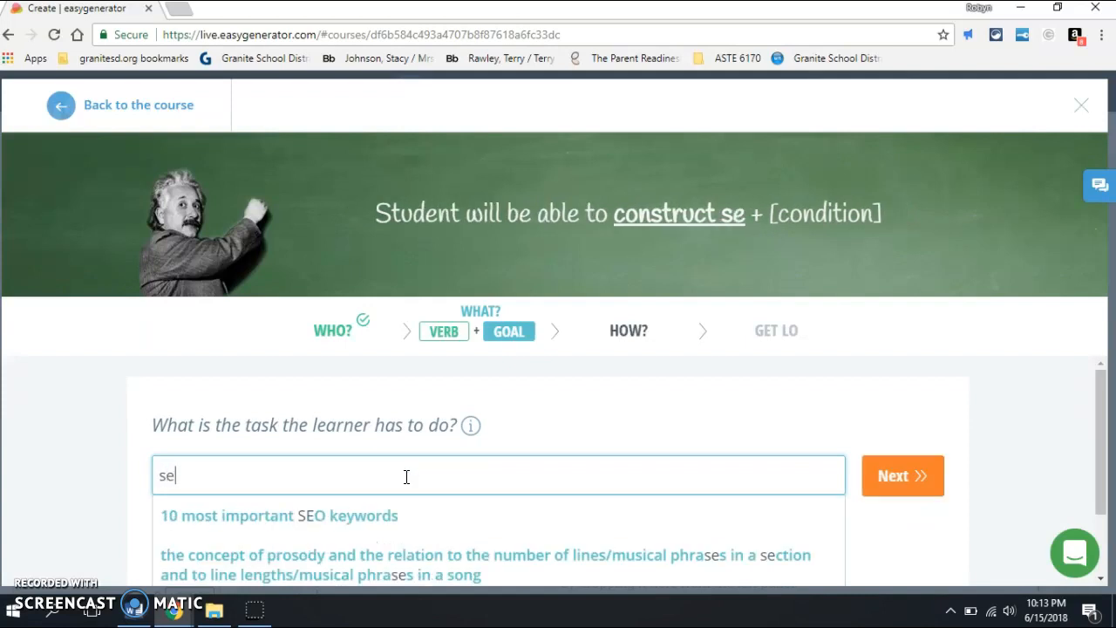
{"action": "type", "text": "ctions in "}
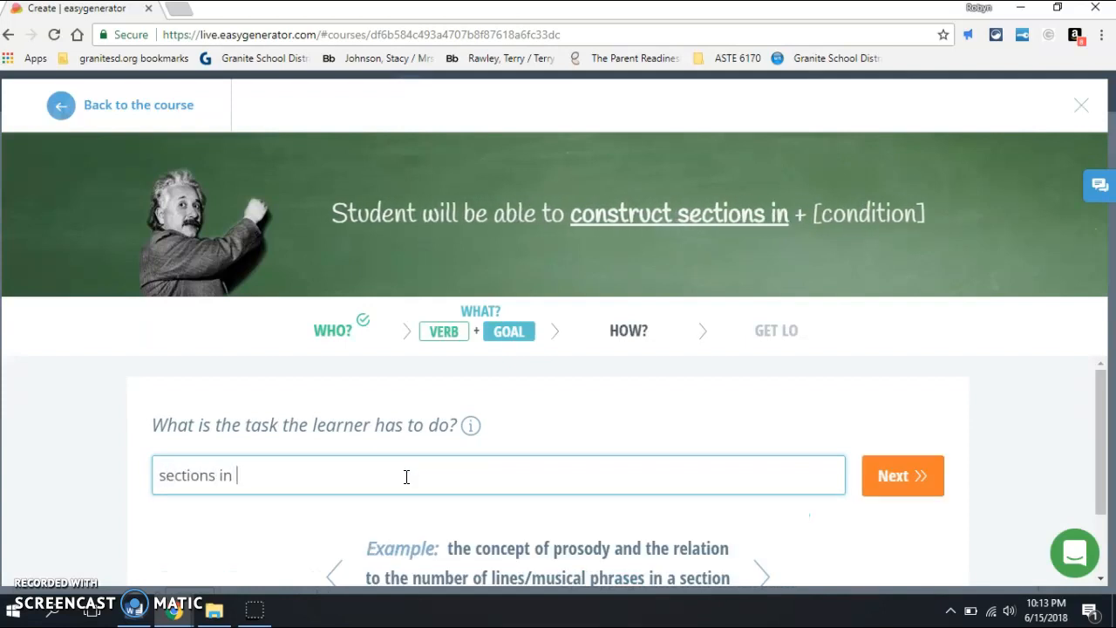
{"action": "type", "text": "easy"}
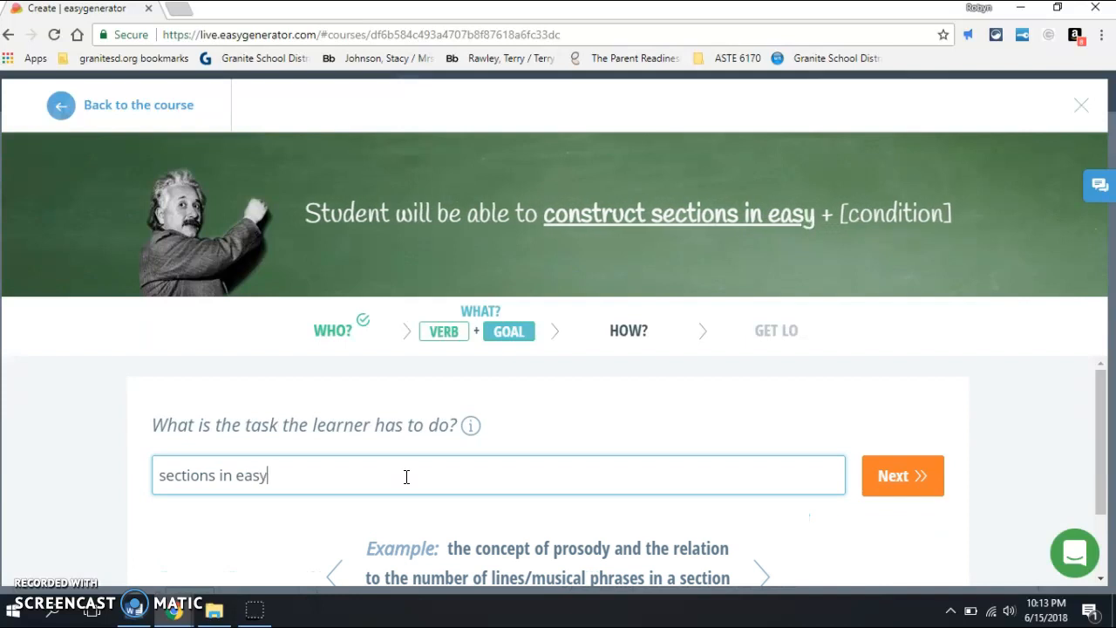
{"action": "type", "text": "generator"}
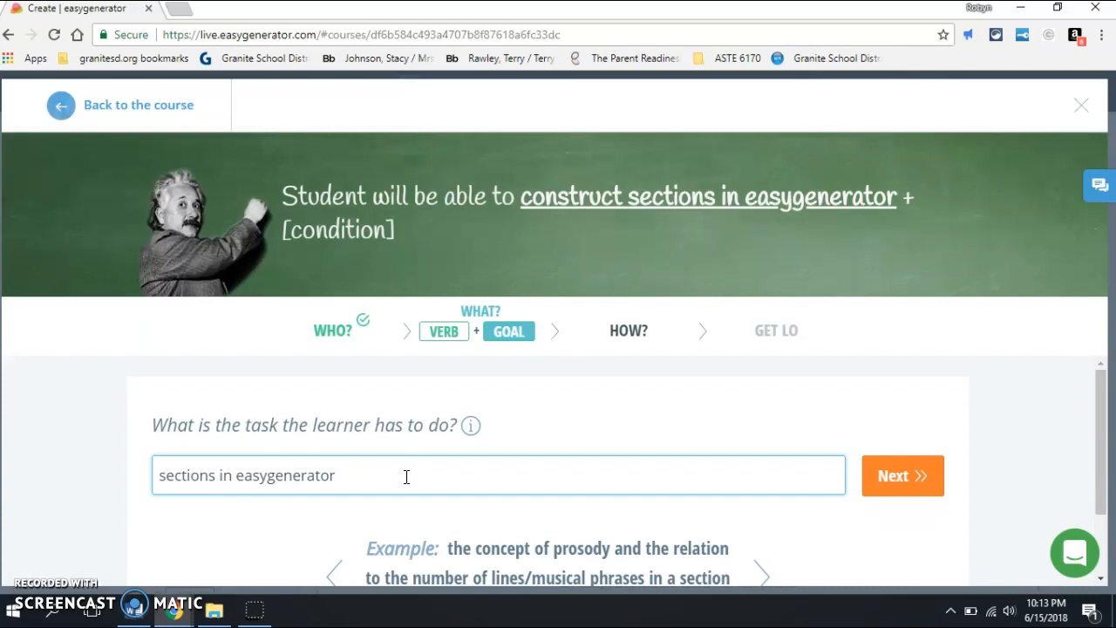
{"action": "type", "text": " for a fut"}
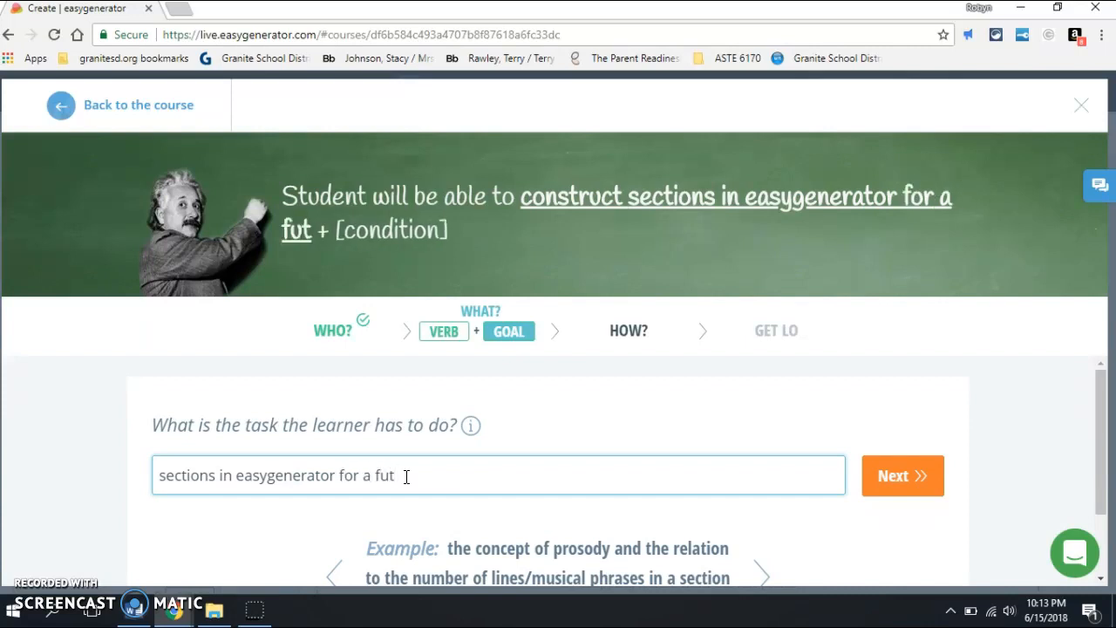
{"action": "type", "text": "ur"}
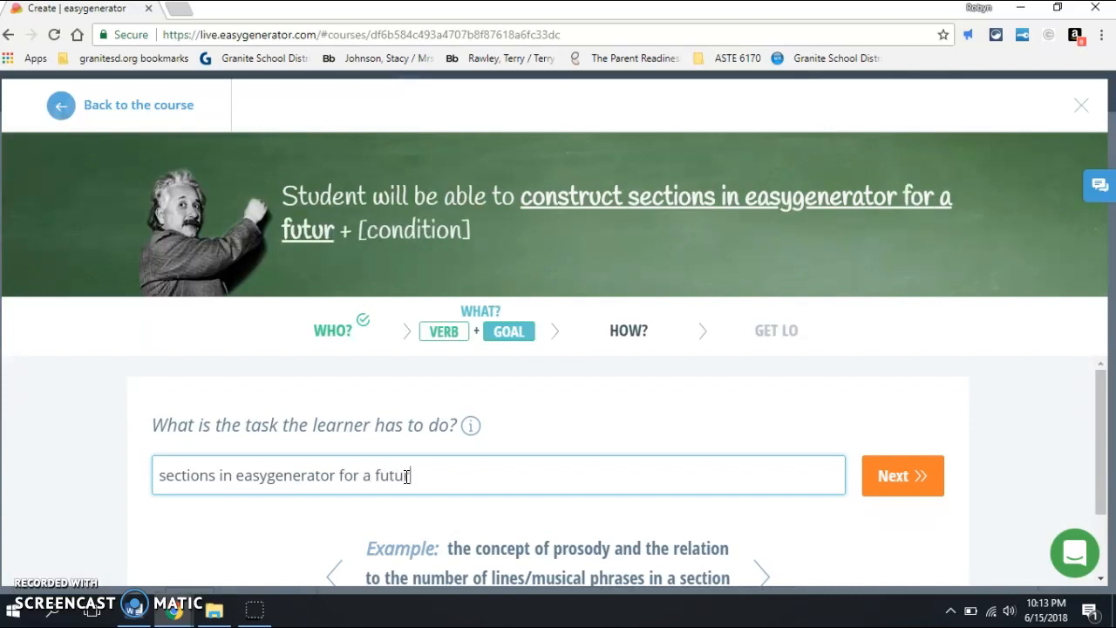
{"action": "type", "text": "e class"}
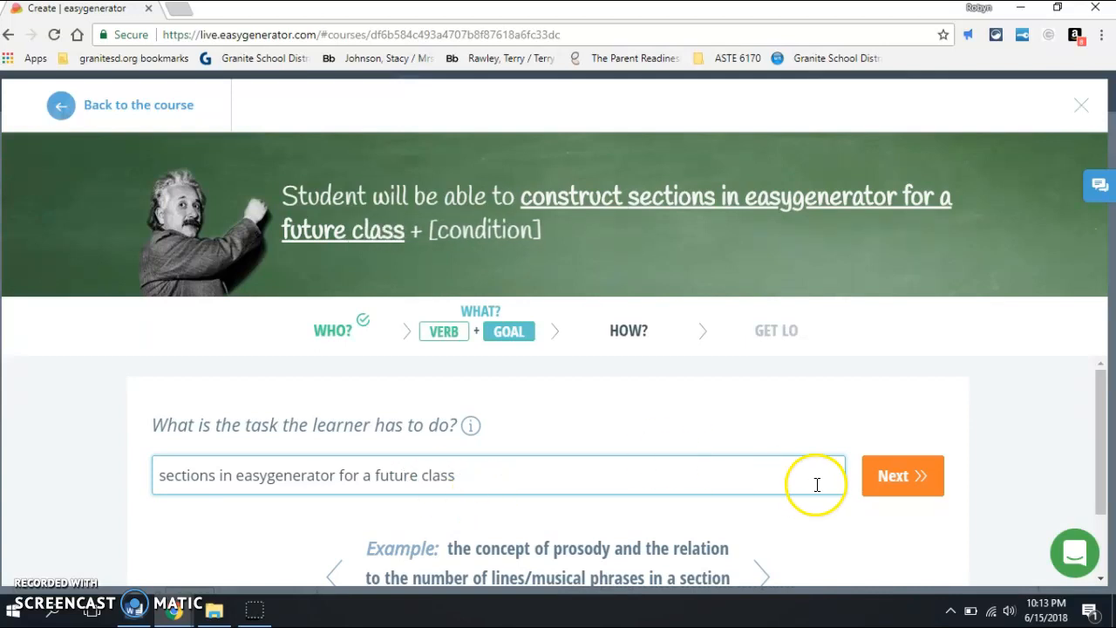
{"action": "left_click", "coordinate": [899, 485]}
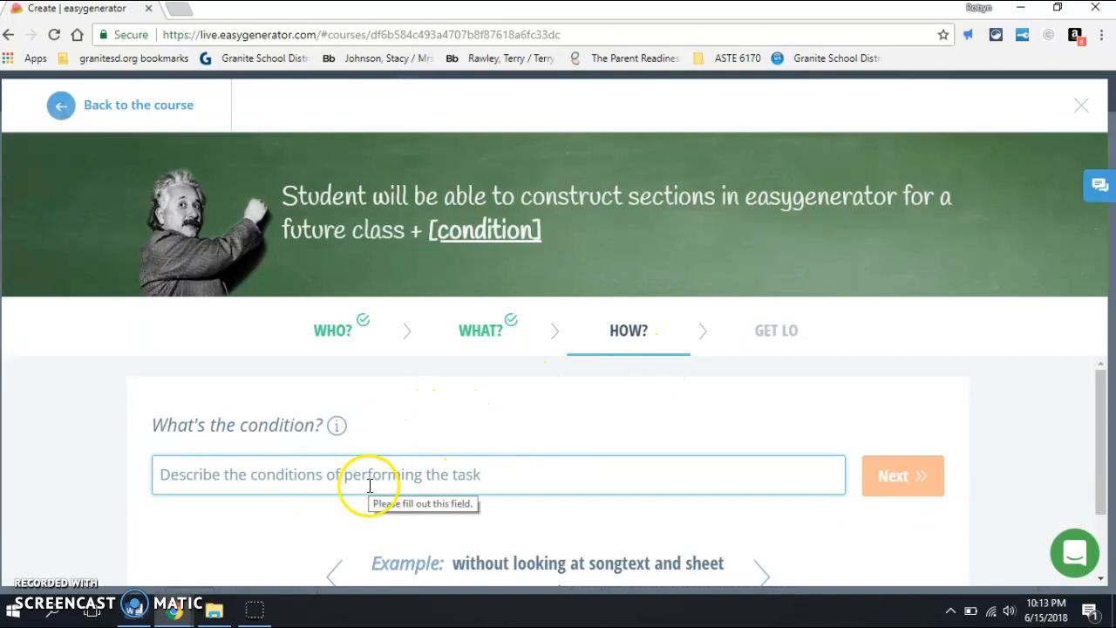
Step: Enter "by this course" as the condition of the learning objective and proceed to the finished statement
{"action": "left_click", "coordinate": [401, 477]}
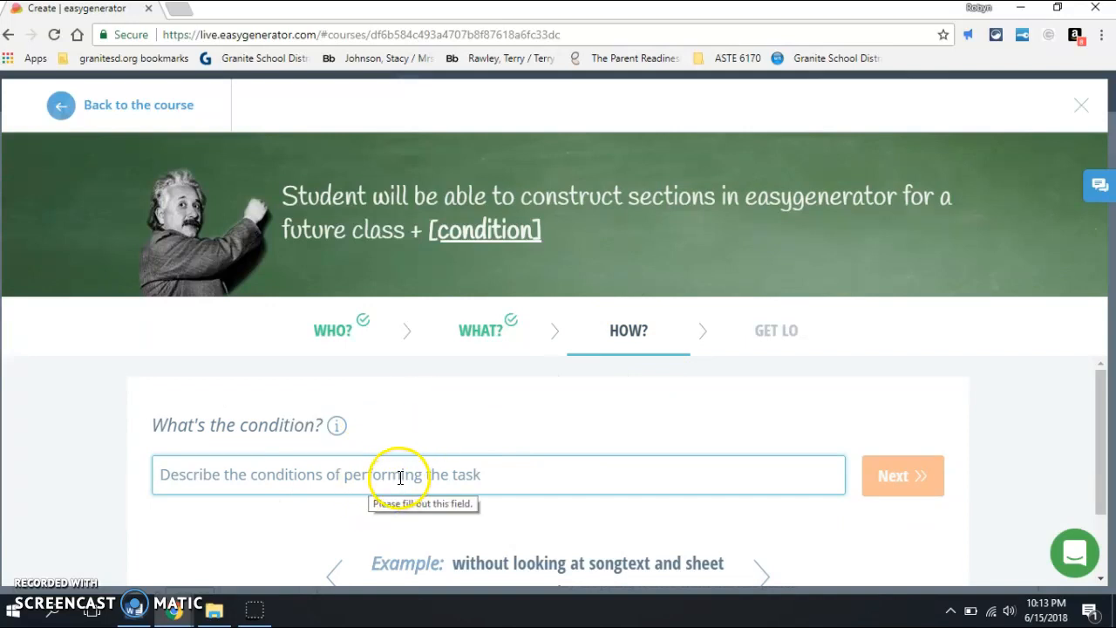
{"action": "left_click", "coordinate": [400, 477]}
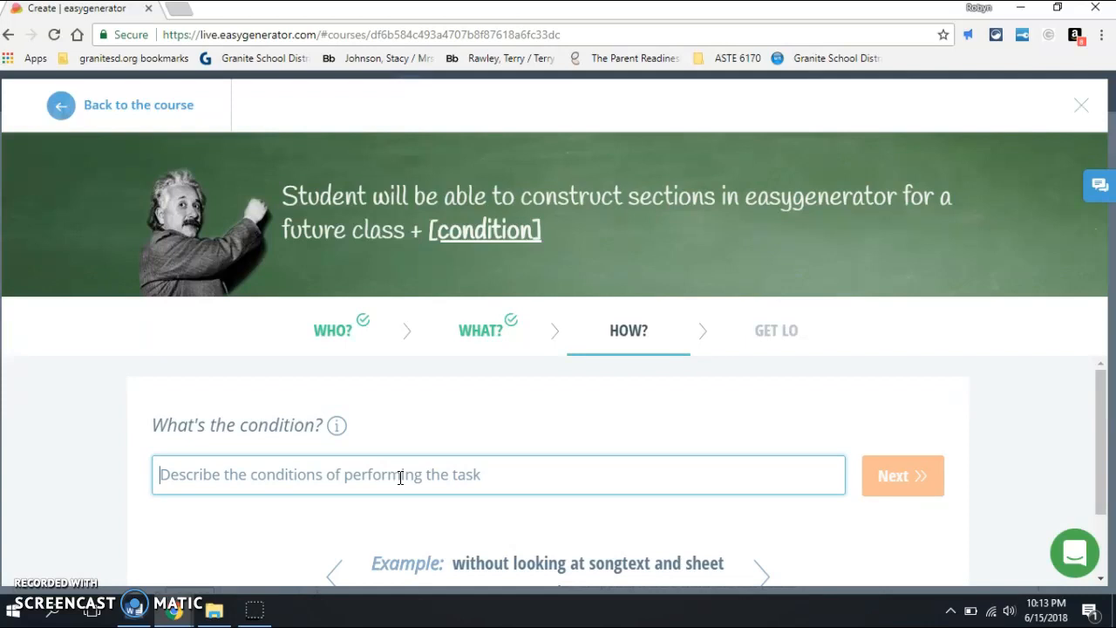
{"action": "type", "text": "by th"}
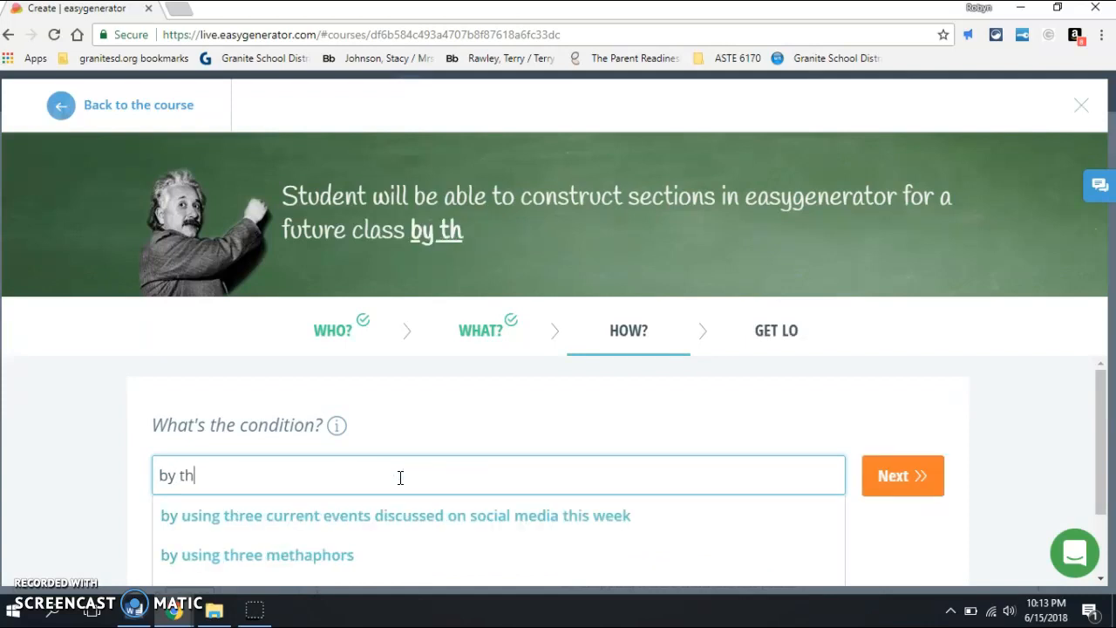
{"action": "type", "text": "is course"}
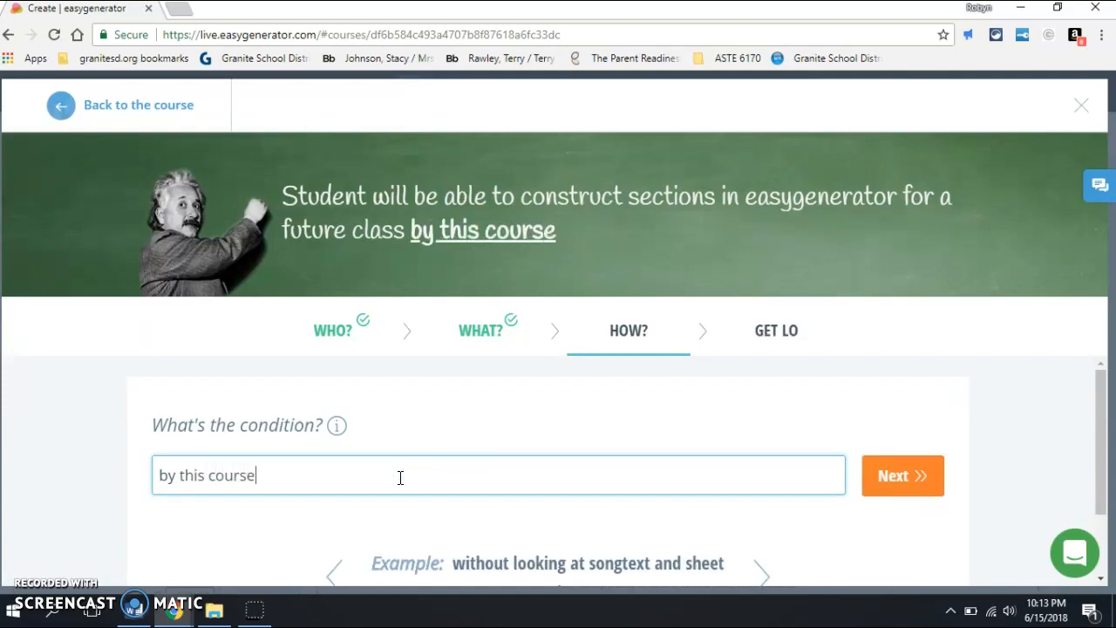
{"action": "left_click", "coordinate": [896, 479]}
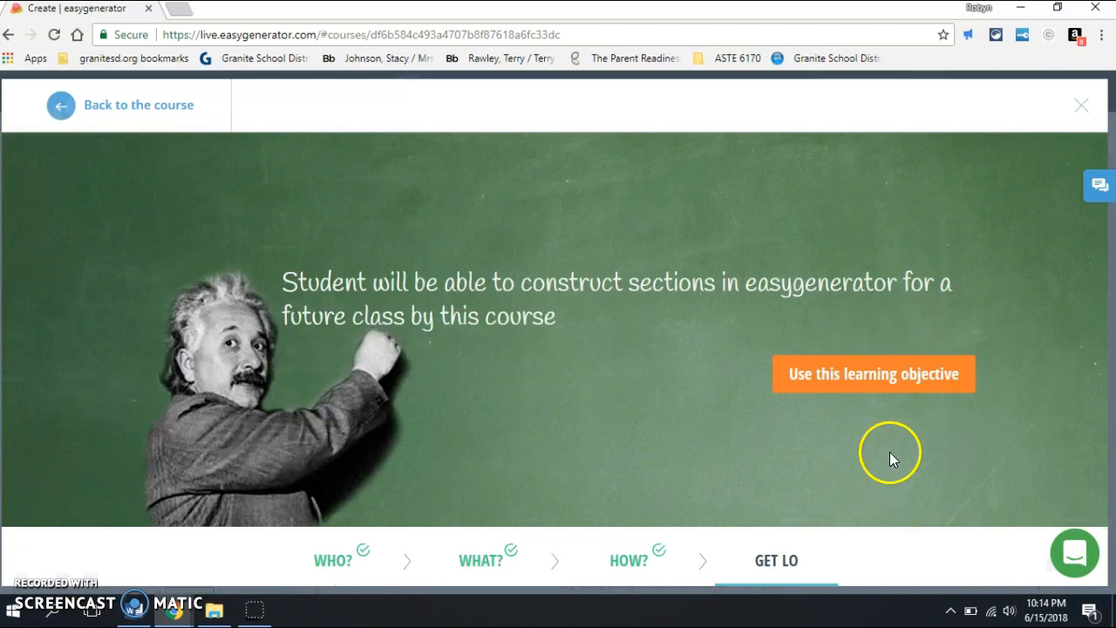
Step: Apply the composed learning objective to the Example 1 section and save it
{"action": "left_click", "coordinate": [861, 383]}
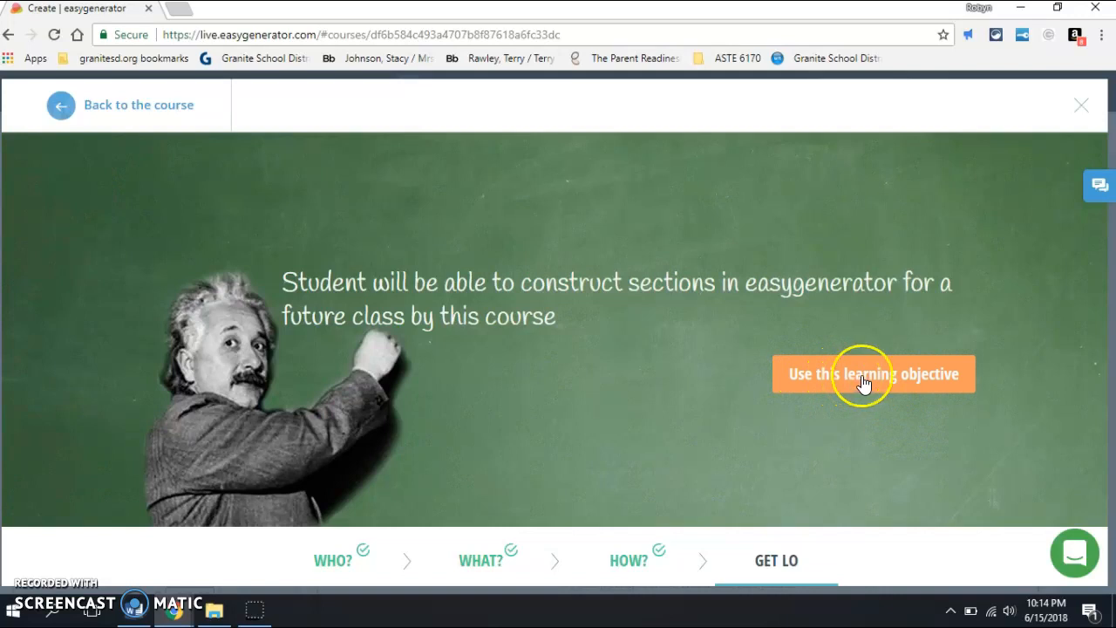
{"action": "left_click", "coordinate": [865, 382]}
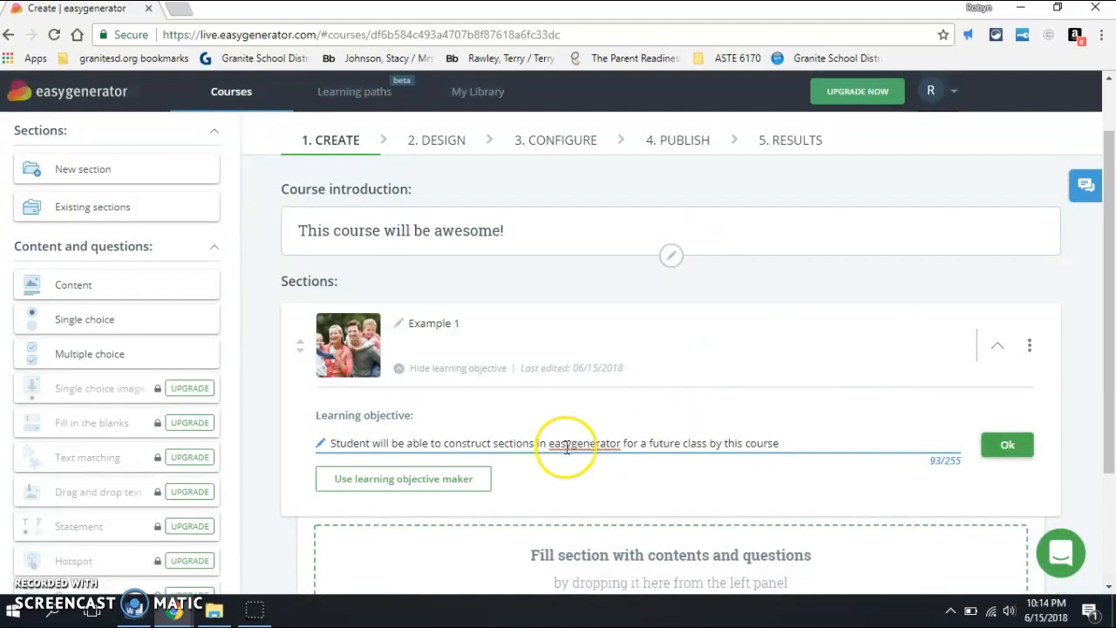
{"action": "left_click", "coordinate": [994, 451]}
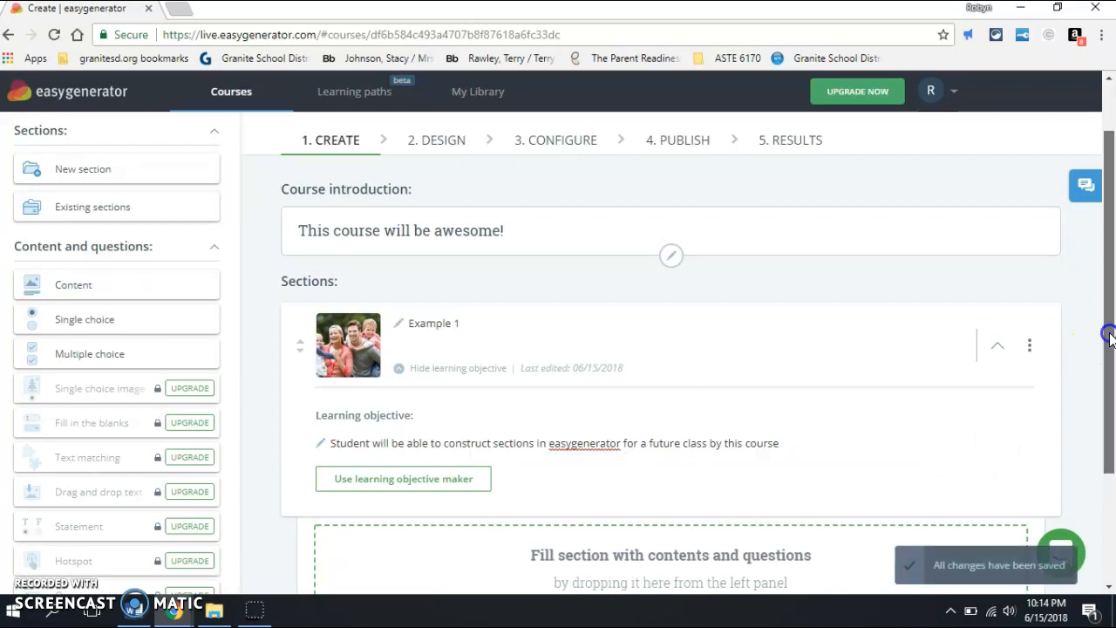
Step: Add a content item to the Example 1 section, title it "Example 1A" and open it in the content editor
{"action": "left_click_drag", "start_coordinate": [1109, 336], "coordinate": [1111, 451]}
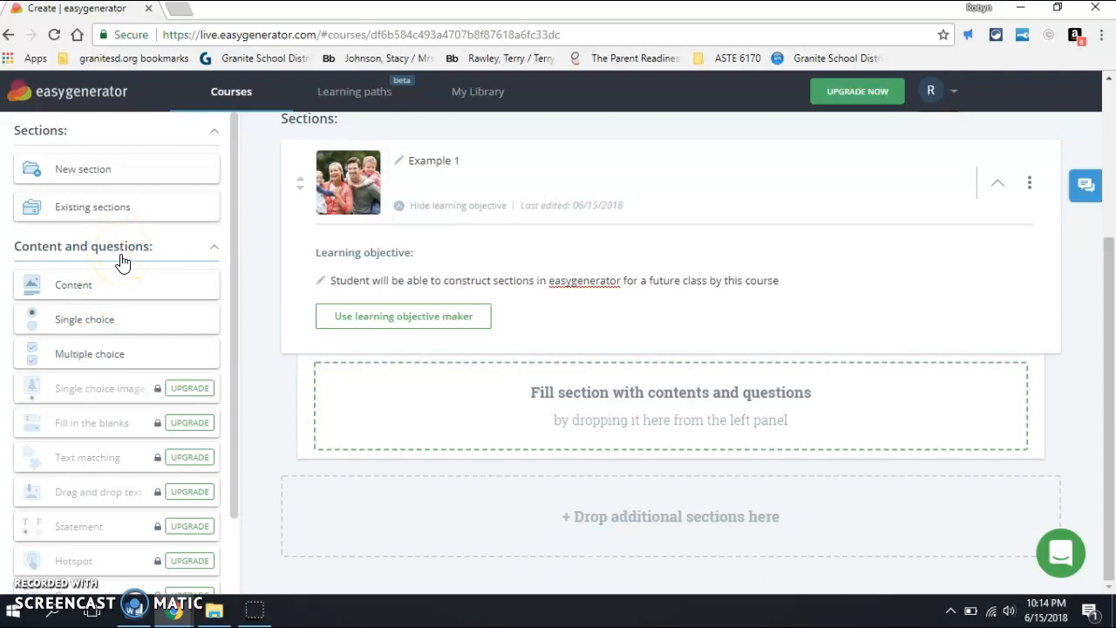
{"action": "left_click_drag", "start_coordinate": [118, 274], "coordinate": [116, 276]}
{"action": "left_click_drag", "start_coordinate": [124, 286], "coordinate": [373, 448]}
{"action": "left_click_drag", "start_coordinate": [471, 504], "coordinate": [471, 413]}
{"action": "left_click", "coordinate": [457, 389]}
{"action": "type", "text": "Example 1A"}
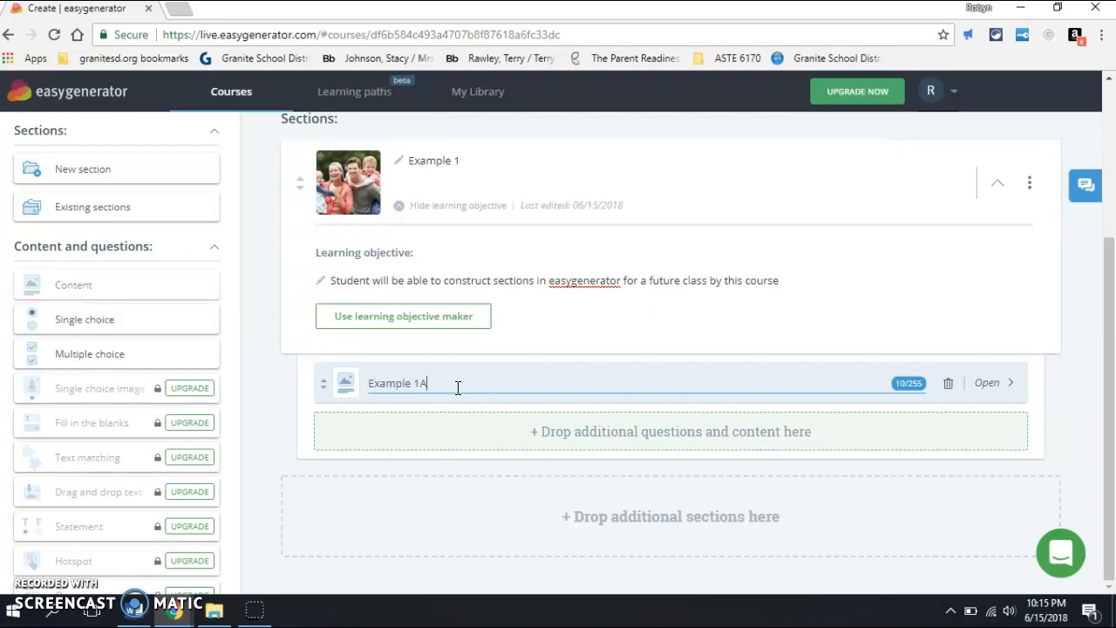
{"action": "left_click", "coordinate": [1005, 385]}
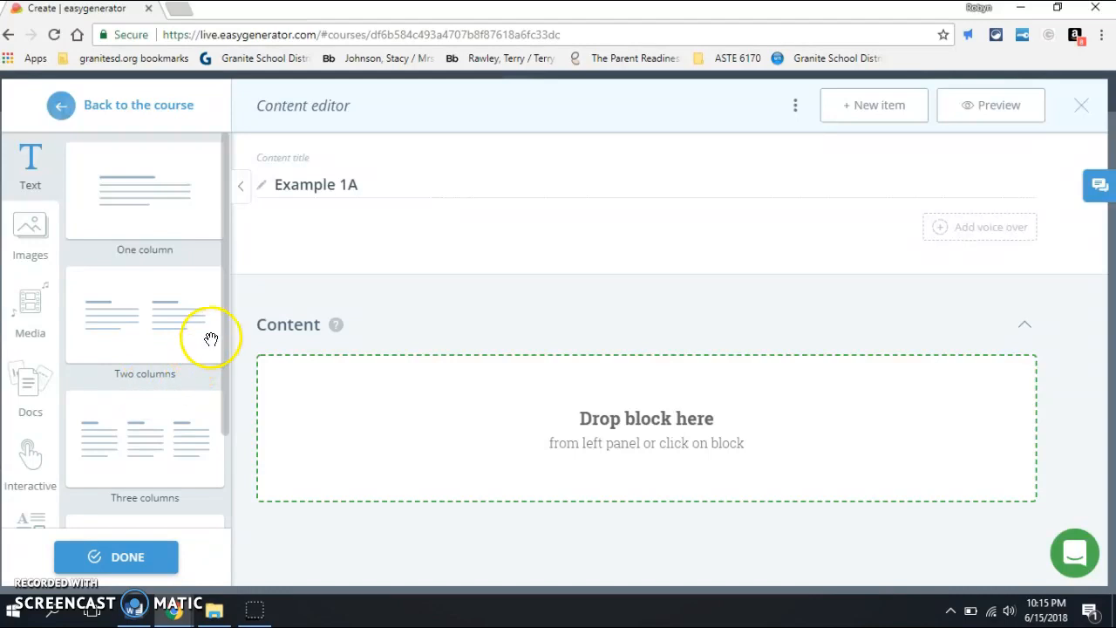
Step: Look through the available text, image, media and document blocks for the content item
{"action": "mouse_move", "coordinate": [226, 327]}
{"action": "left_mouse_down"}
{"action": "mouse_move", "coordinate": [227, 466]}
{"action": "mouse_move", "coordinate": [238, 324]}
{"action": "left_mouse_up"}
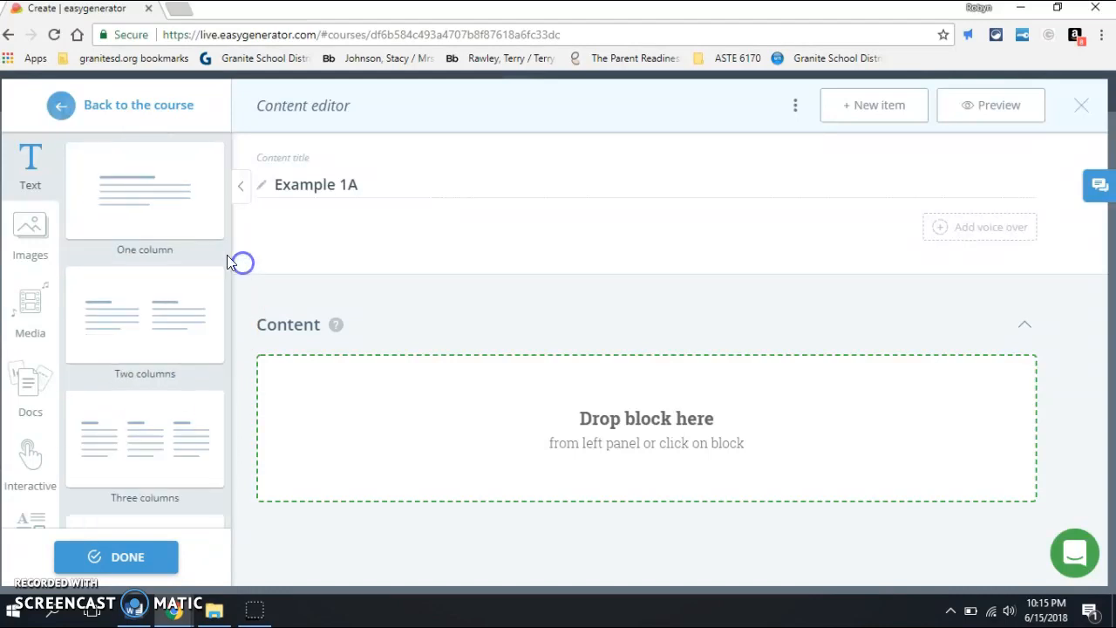
{"action": "left_click", "coordinate": [16, 240]}
{"action": "left_click_drag", "start_coordinate": [224, 319], "coordinate": [229, 408]}
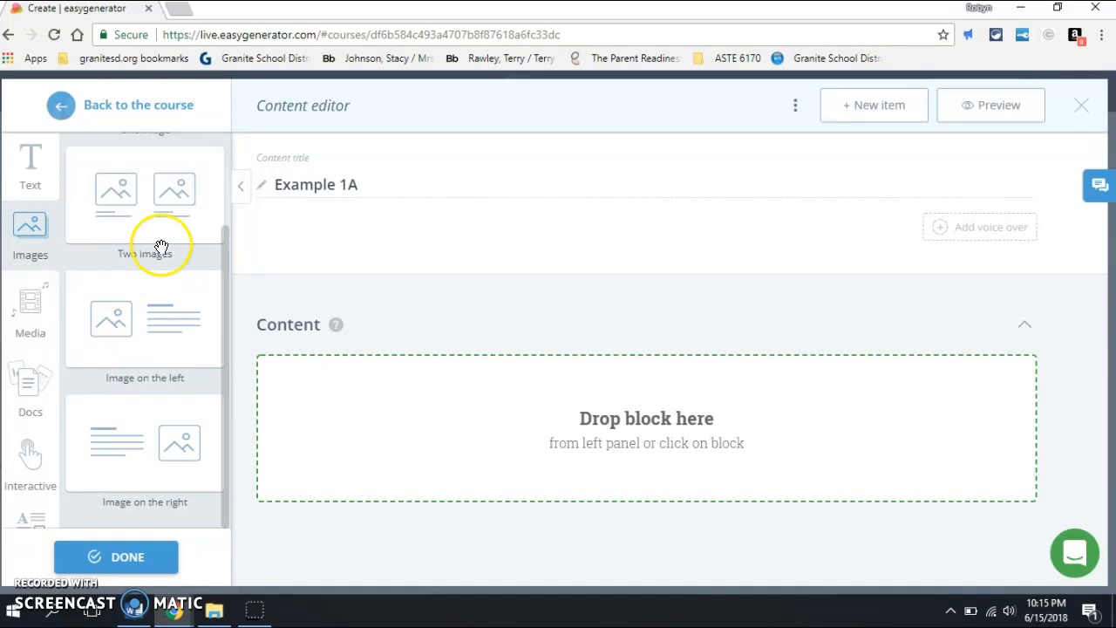
{"action": "left_click", "coordinate": [25, 309]}
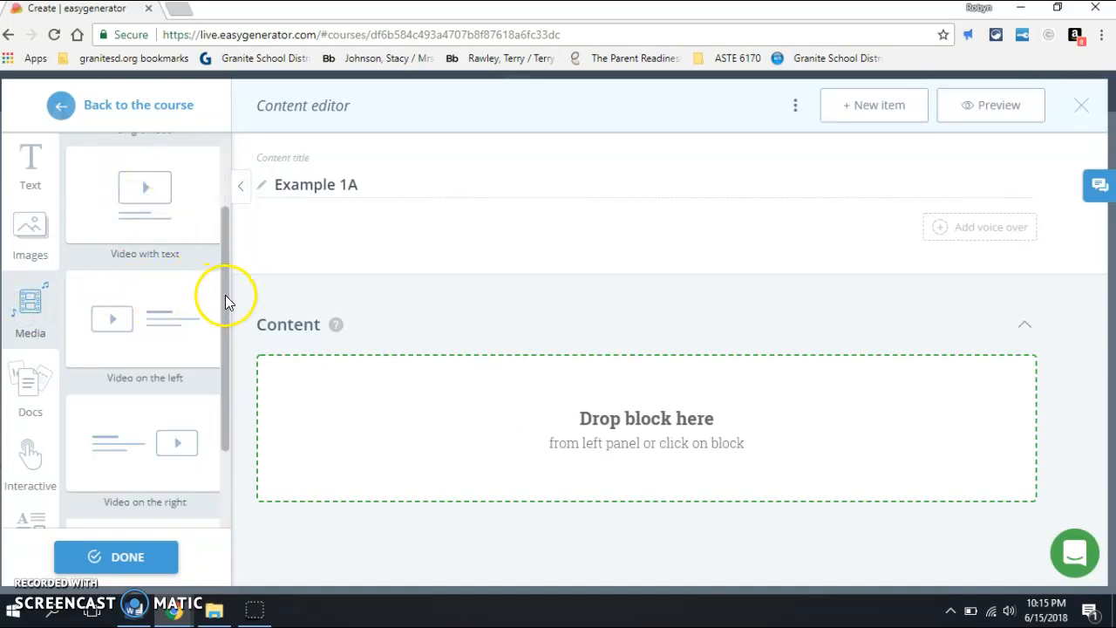
{"action": "left_click_drag", "start_coordinate": [225, 294], "coordinate": [232, 231]}
{"action": "scroll", "coordinate": [200, 217], "scroll_direction": "down", "scroll_amount": 3}
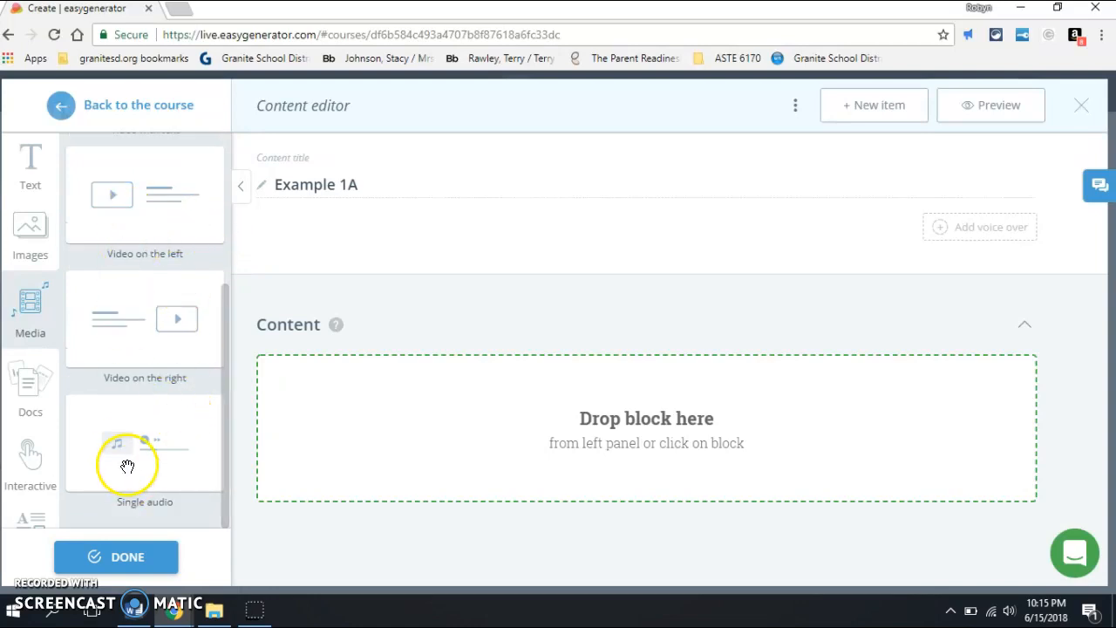
{"action": "left_click", "coordinate": [39, 397]}
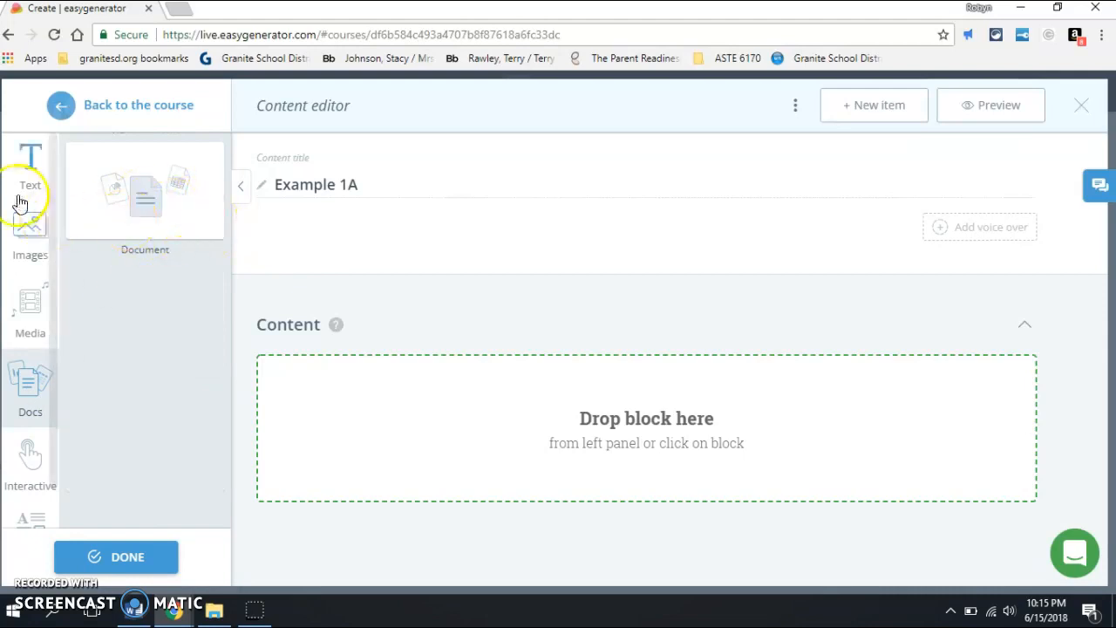
Step: Insert a one-column text block in Example 1A and replace its placeholder heading with "Example B"
{"action": "left_click", "coordinate": [35, 164]}
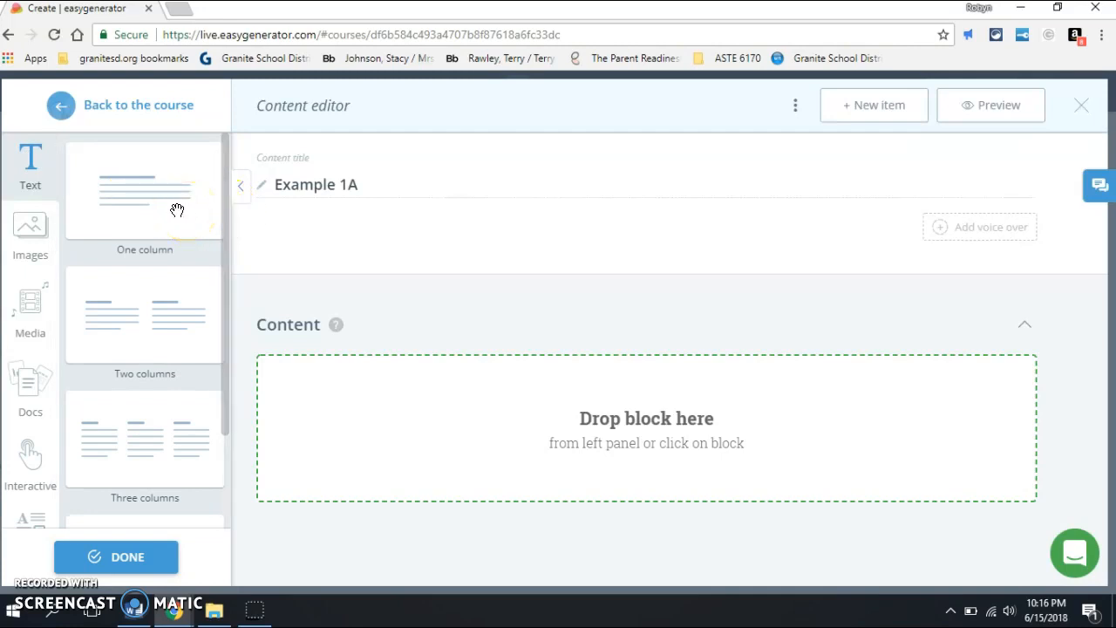
{"action": "left_click", "coordinate": [177, 210]}
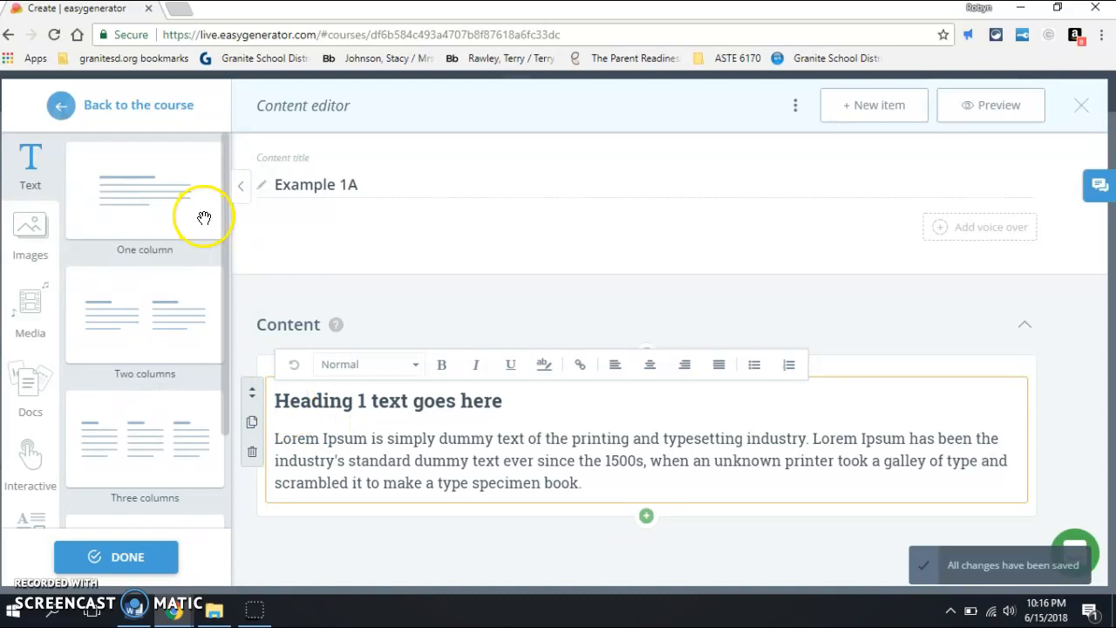
{"action": "left_click_drag", "start_coordinate": [509, 403], "coordinate": [281, 402]}
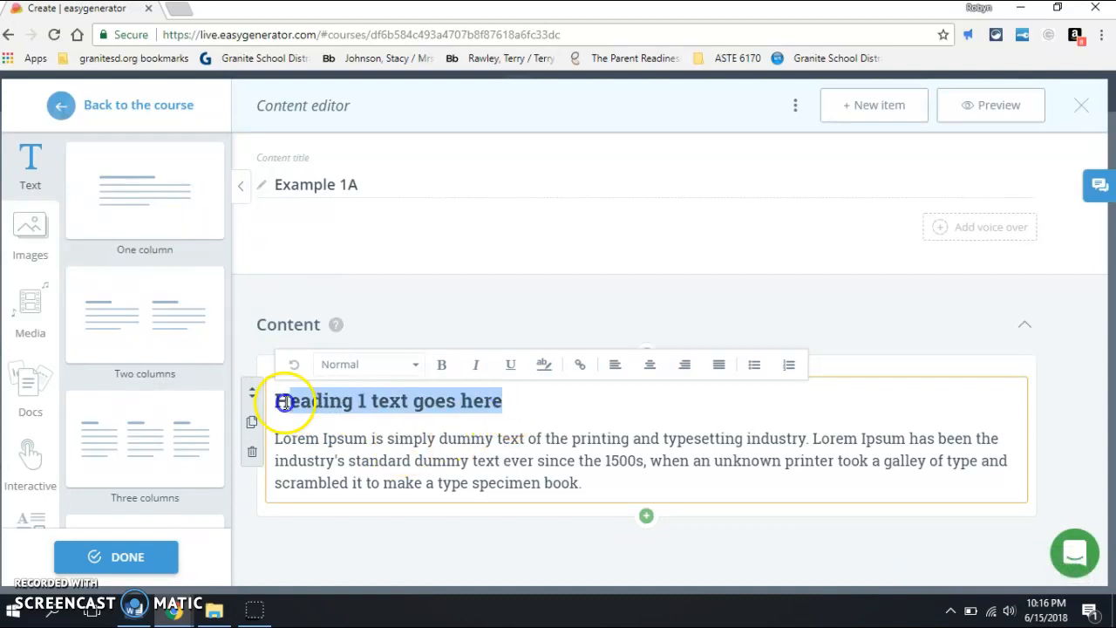
{"action": "type", "text": "Example B"}
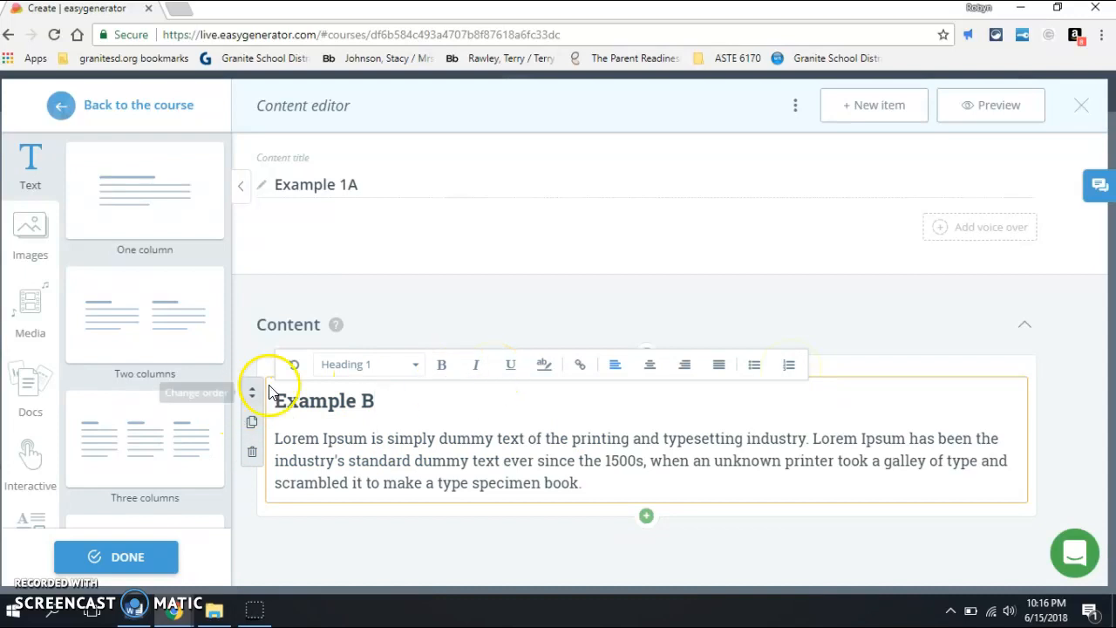
{"action": "left_click", "coordinate": [293, 366]}
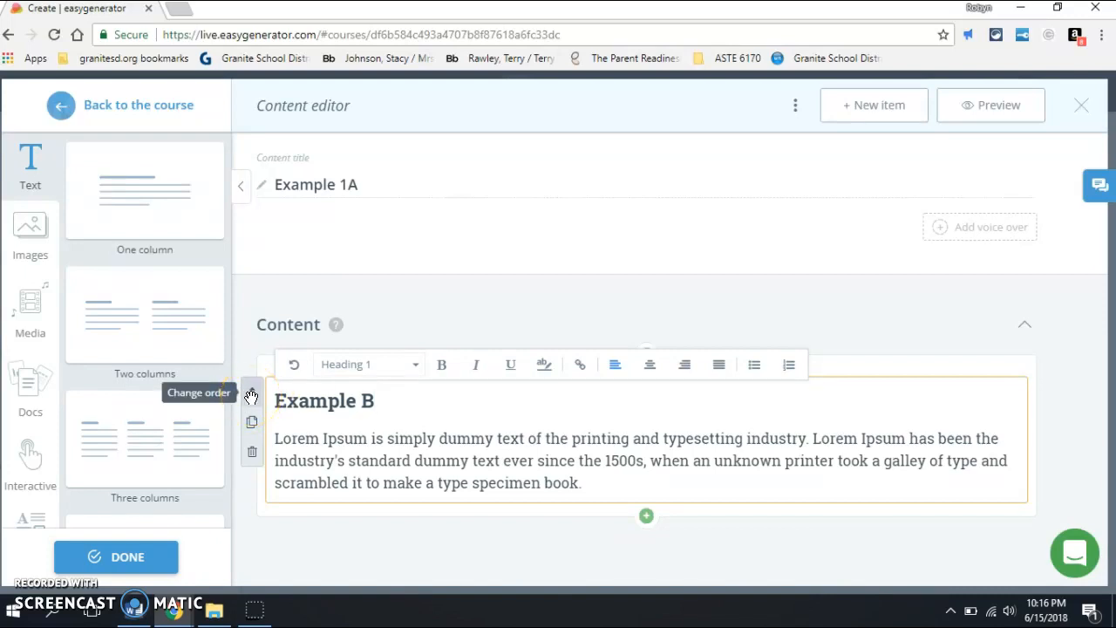
{"action": "left_click", "coordinate": [251, 396]}
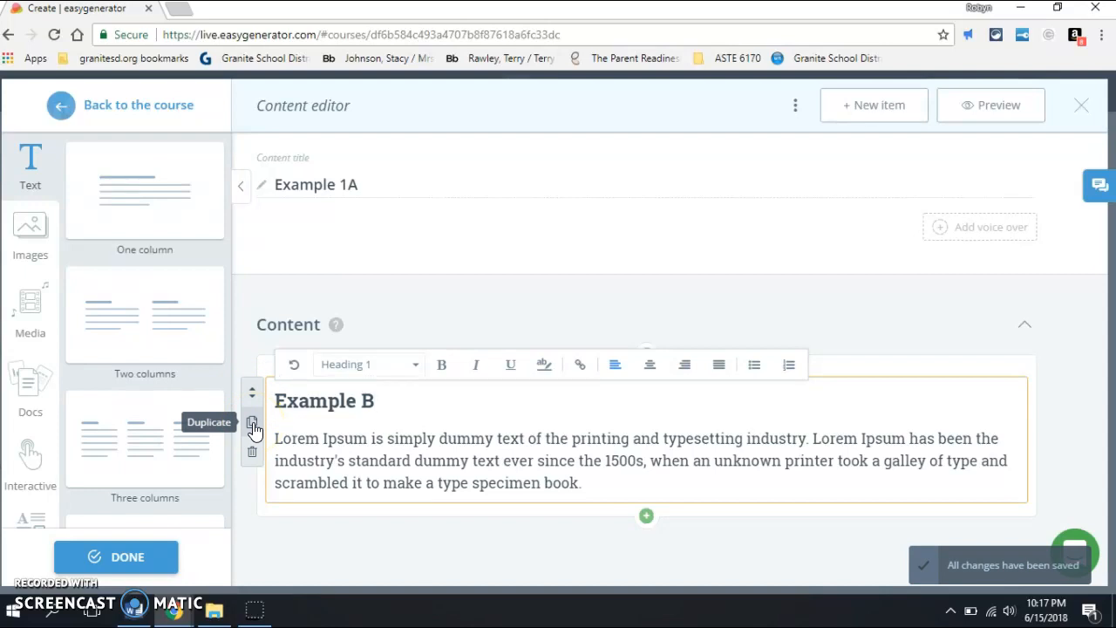
{"action": "left_click", "coordinate": [253, 429]}
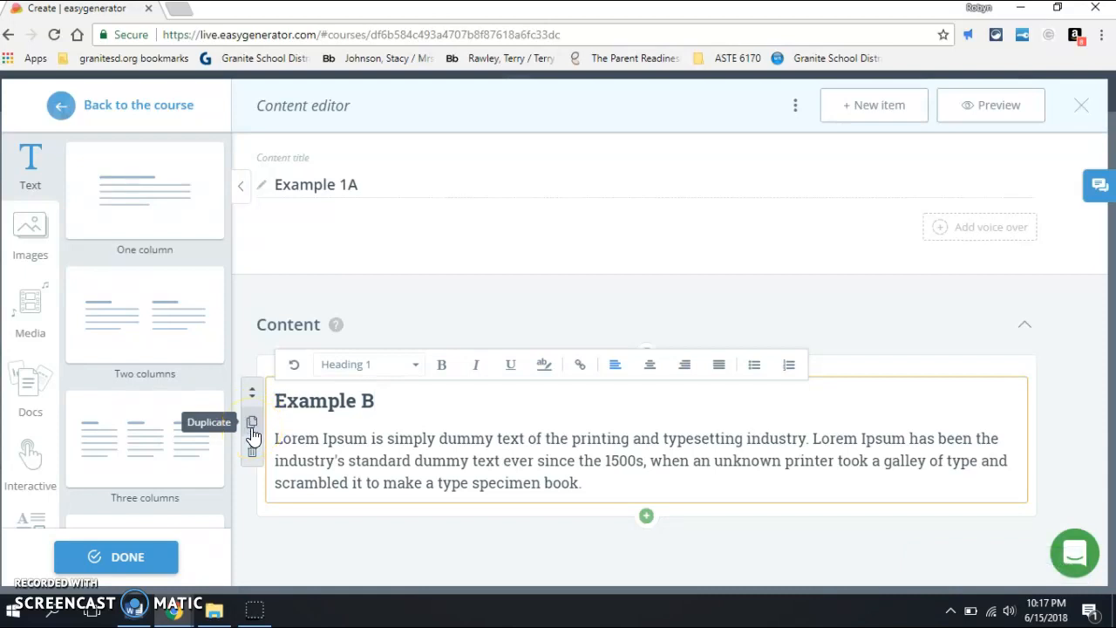
{"action": "left_click", "coordinate": [253, 462]}
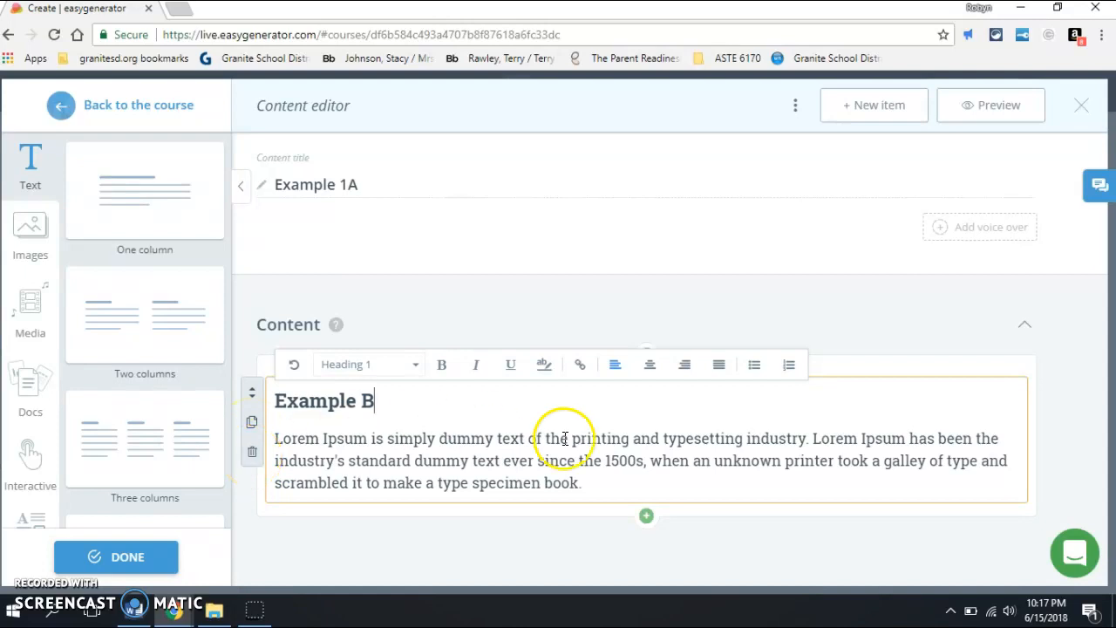
Step: Insert a one-image block above the Example B text block in Example 1A
{"action": "left_click", "coordinate": [847, 368]}
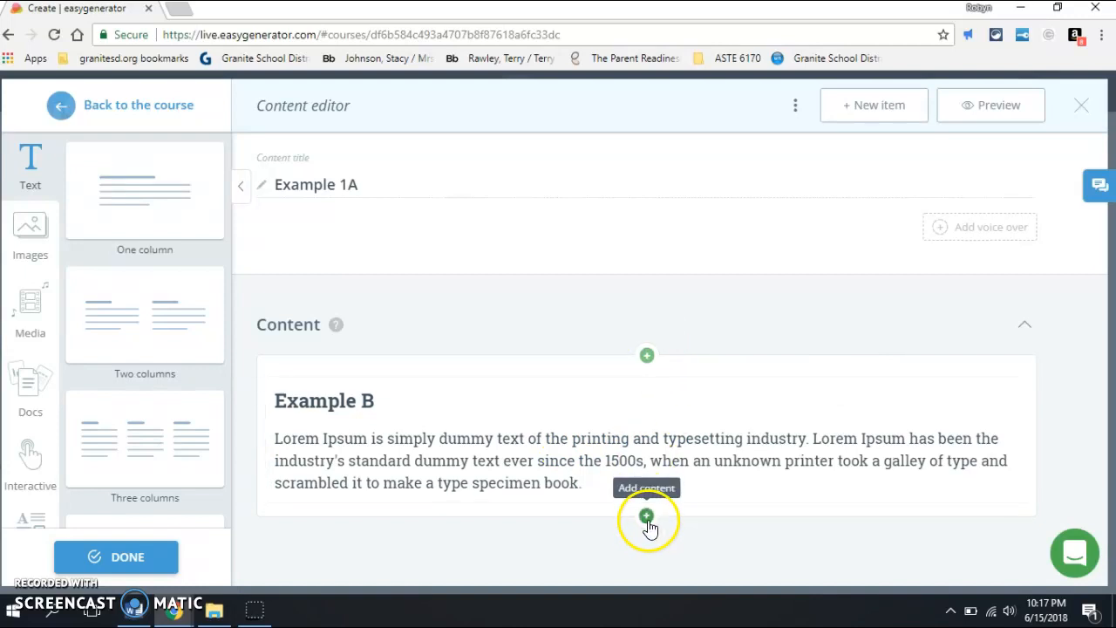
{"action": "left_click", "coordinate": [647, 357]}
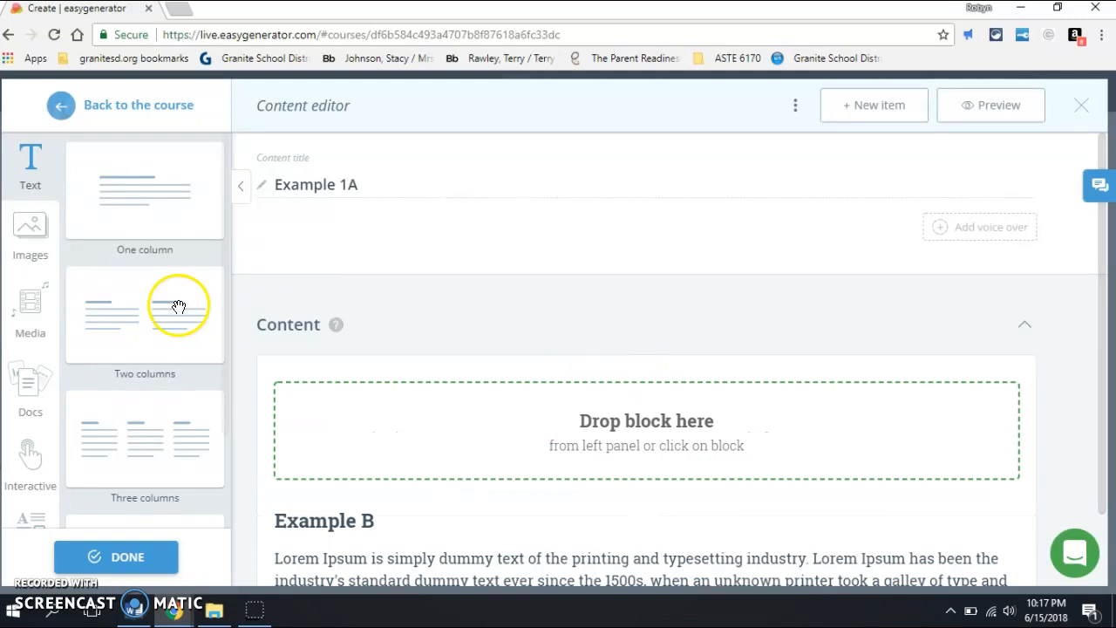
{"action": "left_click", "coordinate": [30, 225]}
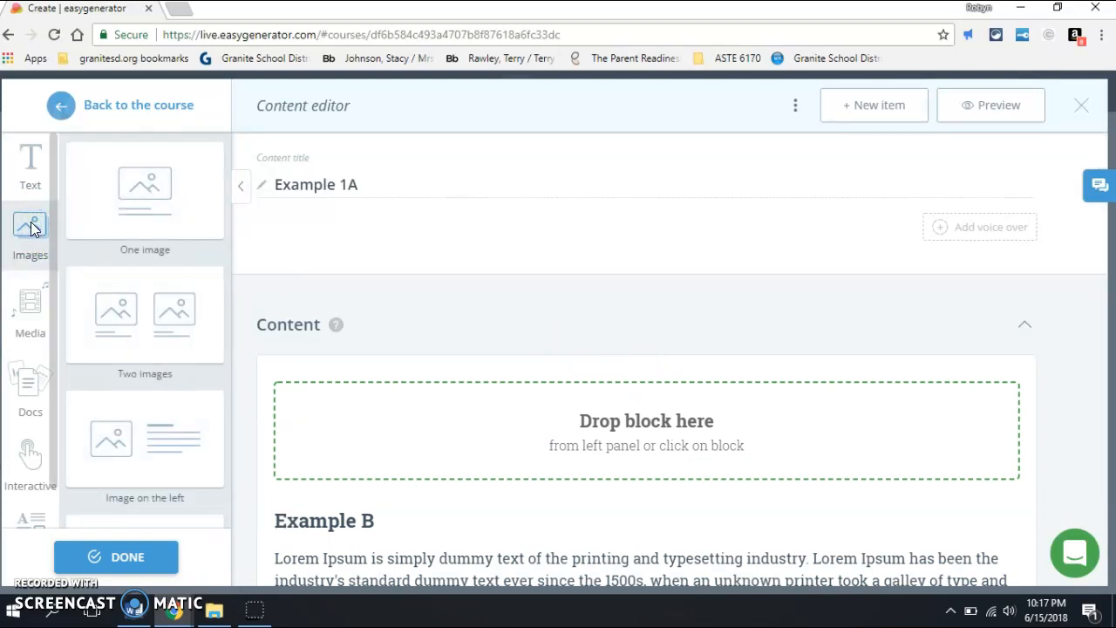
{"action": "left_click_drag", "start_coordinate": [163, 183], "coordinate": [393, 396]}
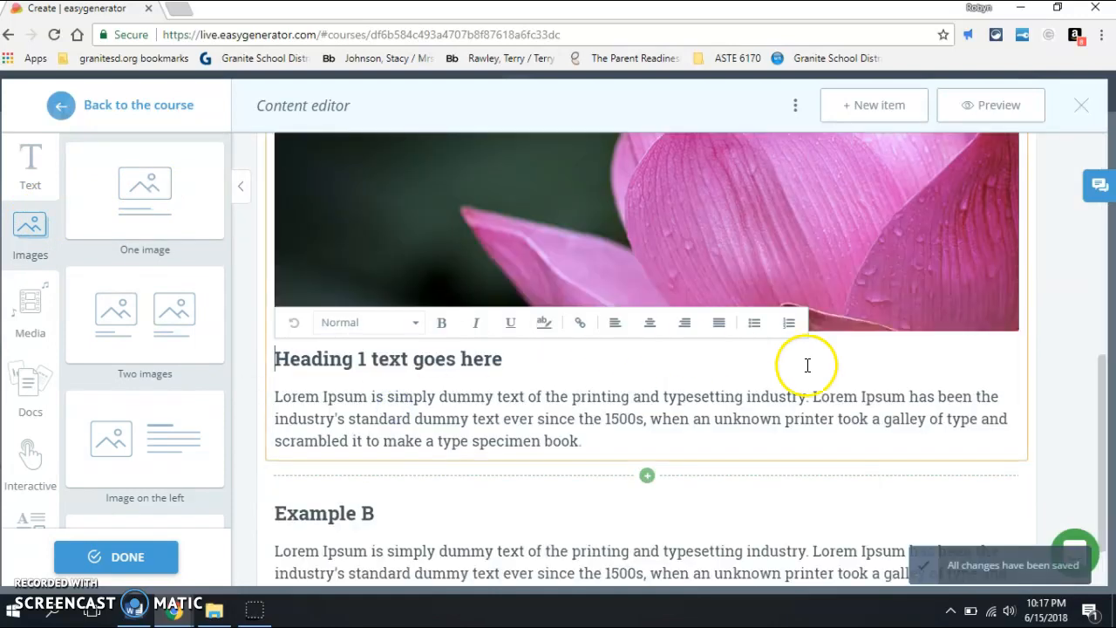
Step: Change the new block's layout, trying the image left of the text before placing it to the right of the text
{"action": "left_click_drag", "start_coordinate": [1104, 442], "coordinate": [1086, 259]}
{"action": "left_click", "coordinate": [636, 365]}
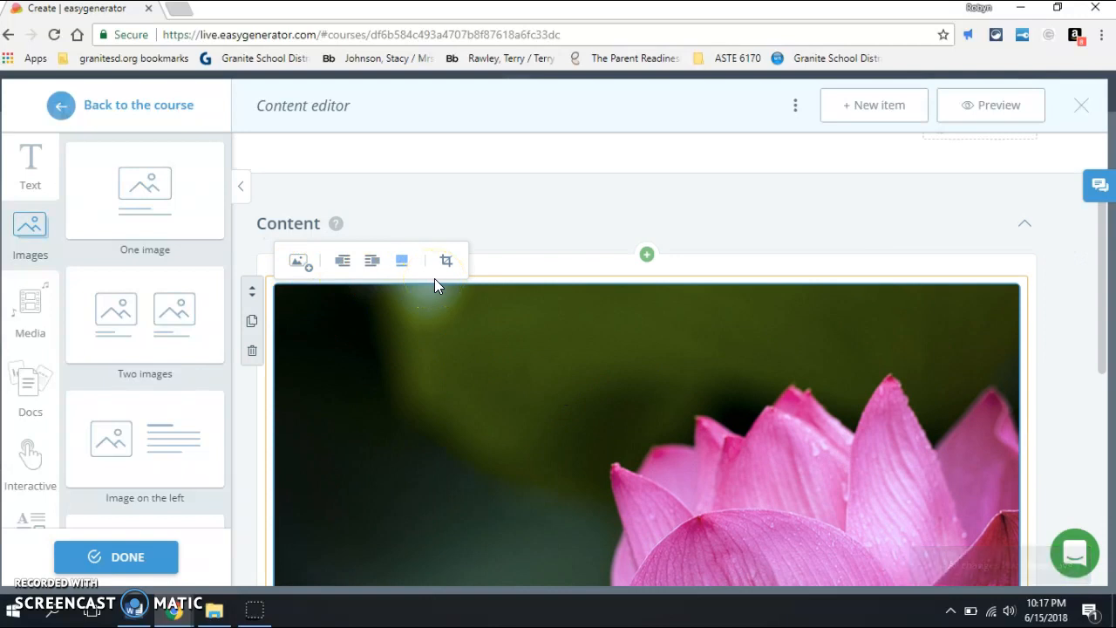
{"action": "left_click", "coordinate": [345, 265]}
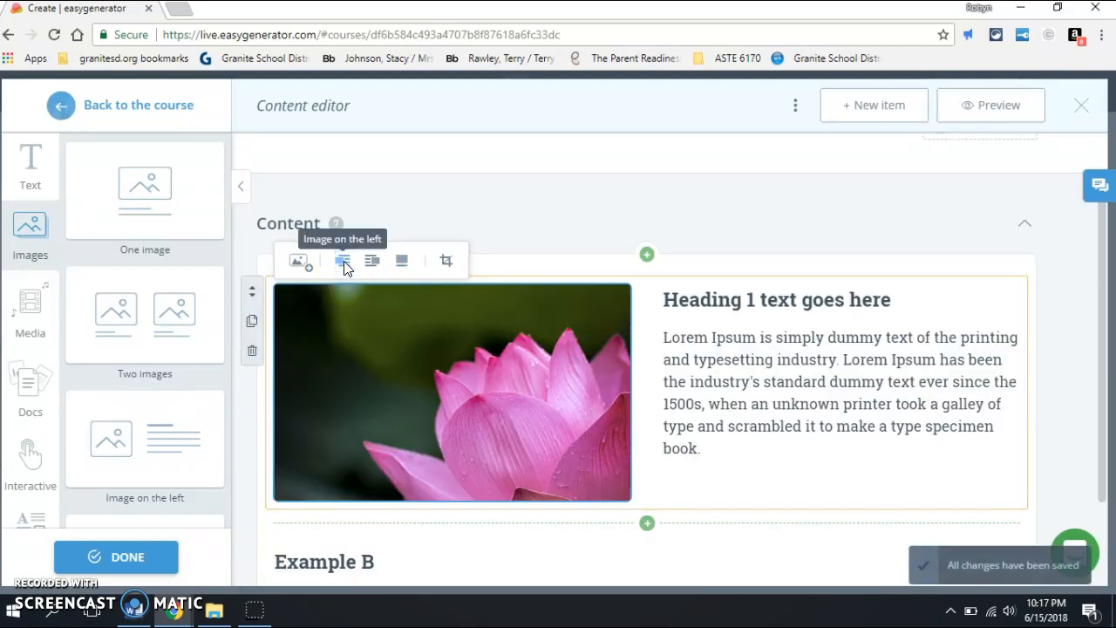
{"action": "left_click", "coordinate": [370, 261]}
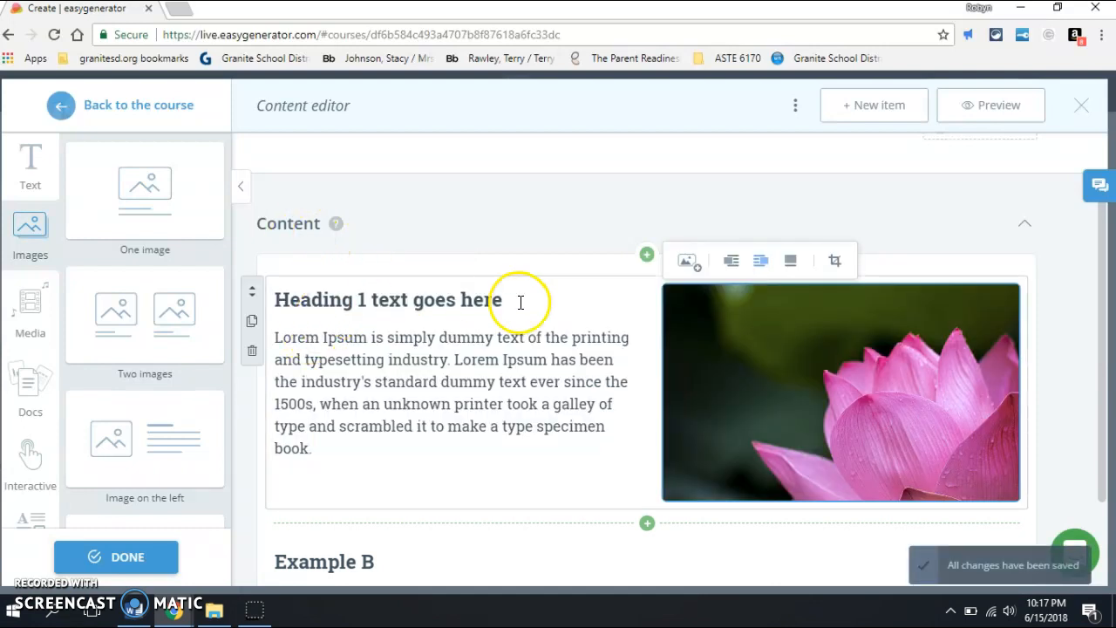
{"action": "left_click", "coordinate": [477, 305]}
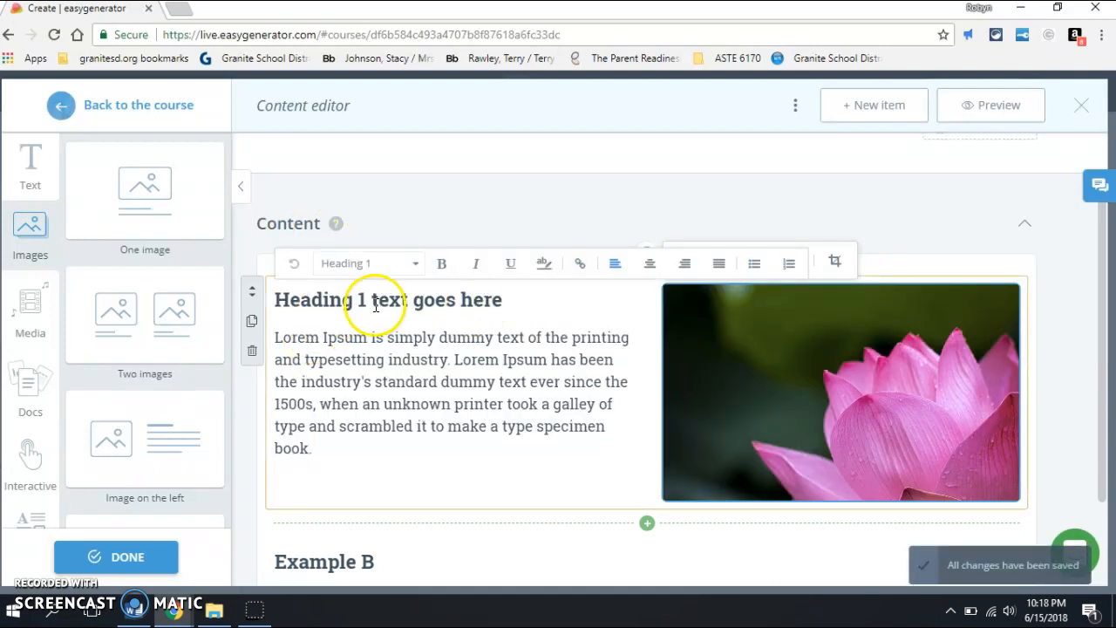
Step: Replace the flower picture with the first "parents with kids" photo from the image library, and reopen its image source options
{"action": "left_click", "coordinate": [801, 322]}
{"action": "left_click", "coordinate": [715, 294]}
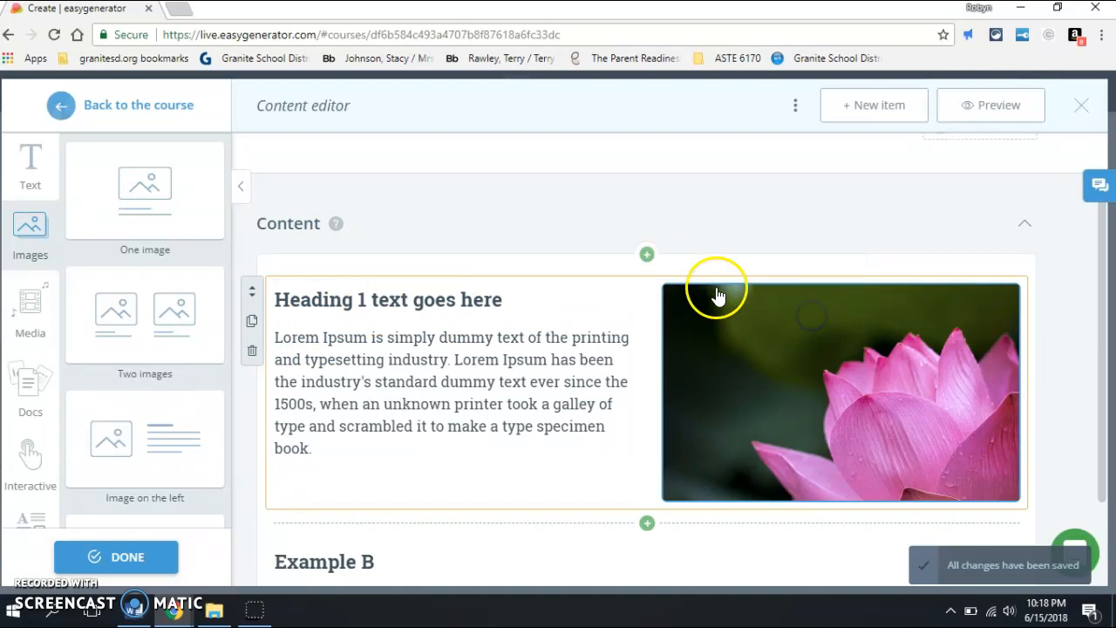
{"action": "left_click", "coordinate": [698, 281]}
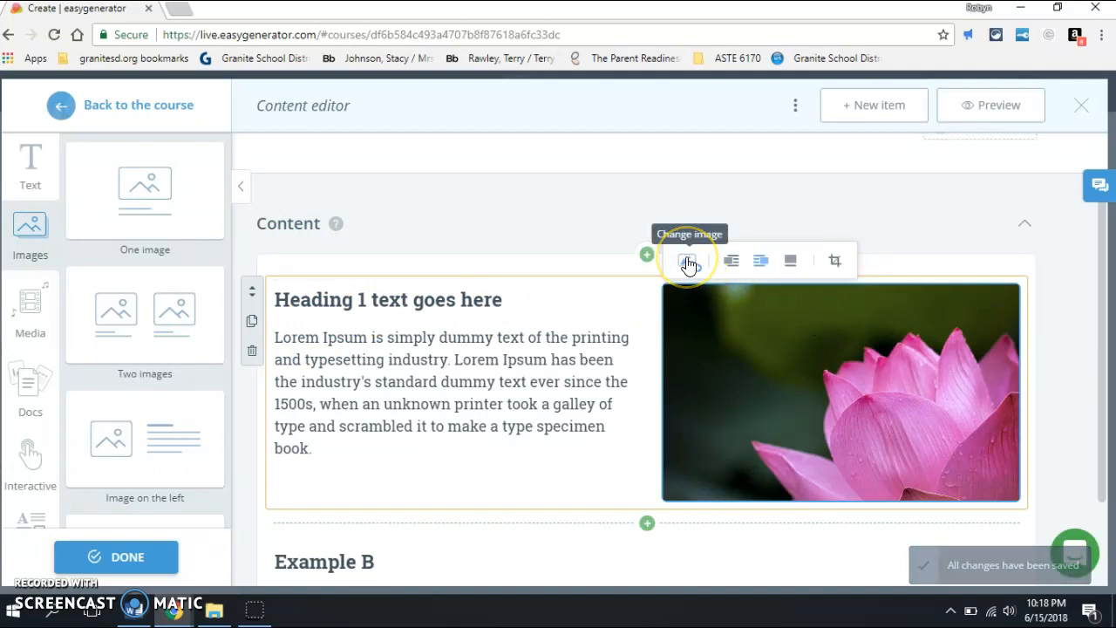
{"action": "left_click", "coordinate": [688, 262]}
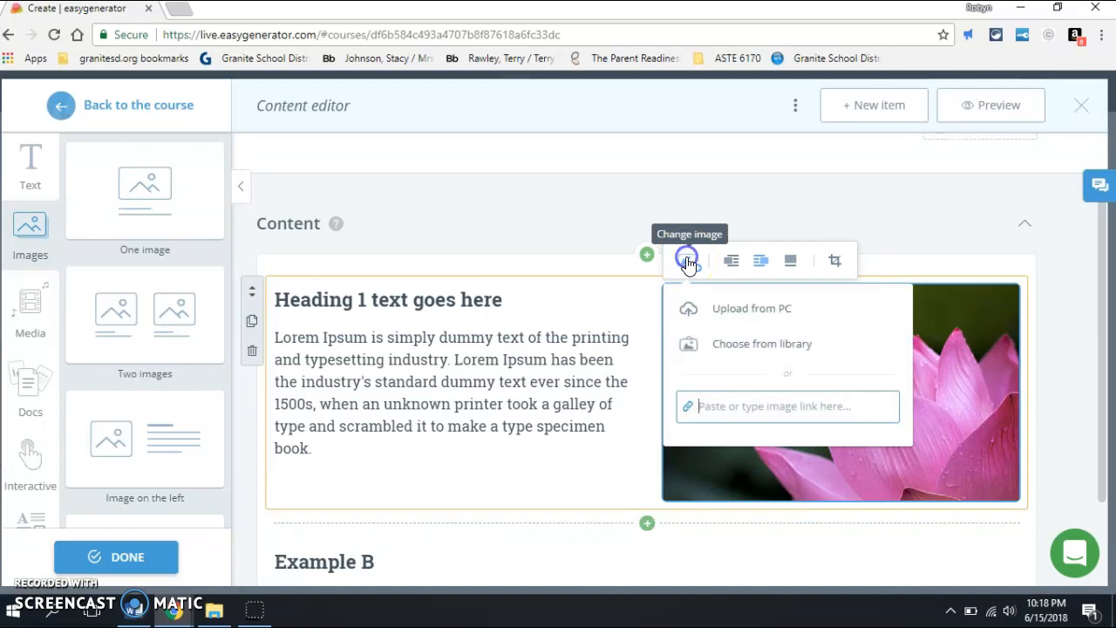
{"action": "left_click", "coordinate": [739, 345]}
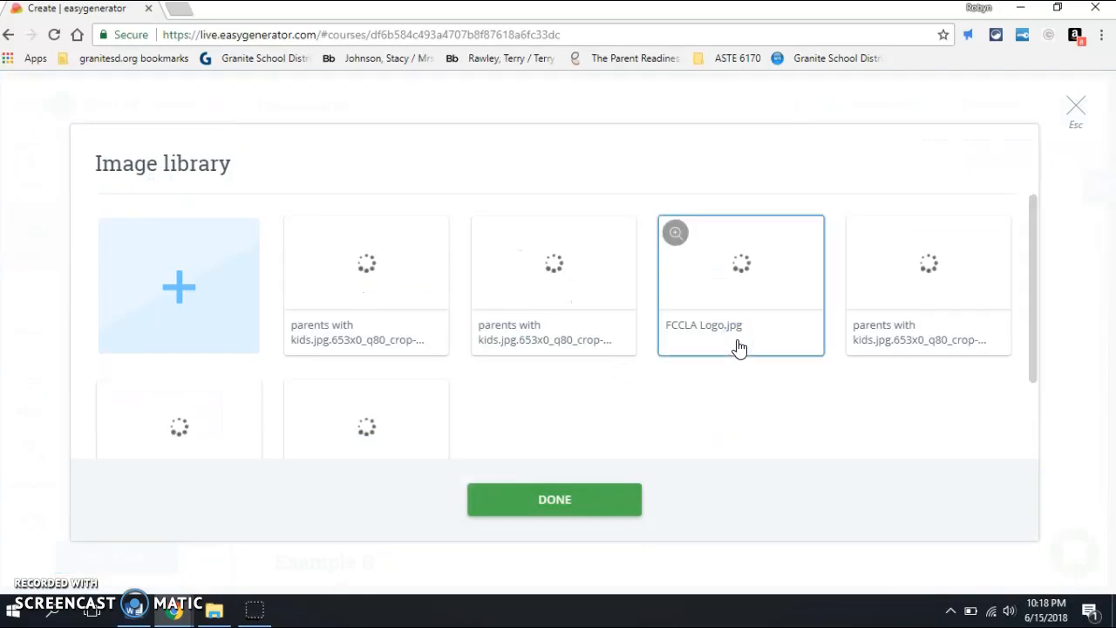
{"action": "left_click", "coordinate": [478, 297]}
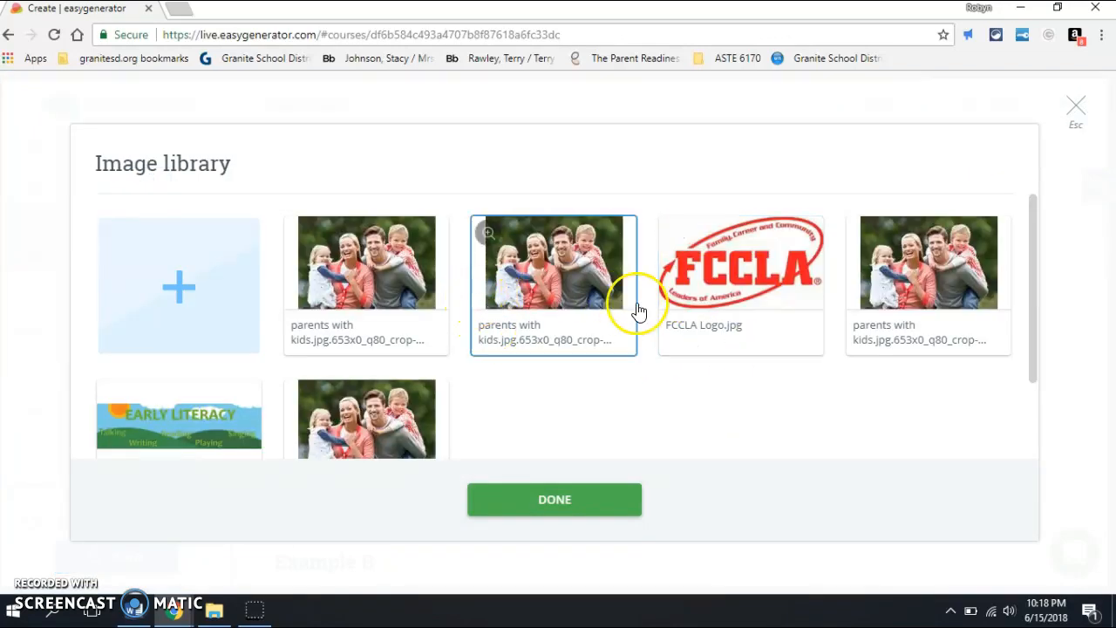
{"action": "left_click", "coordinate": [691, 317]}
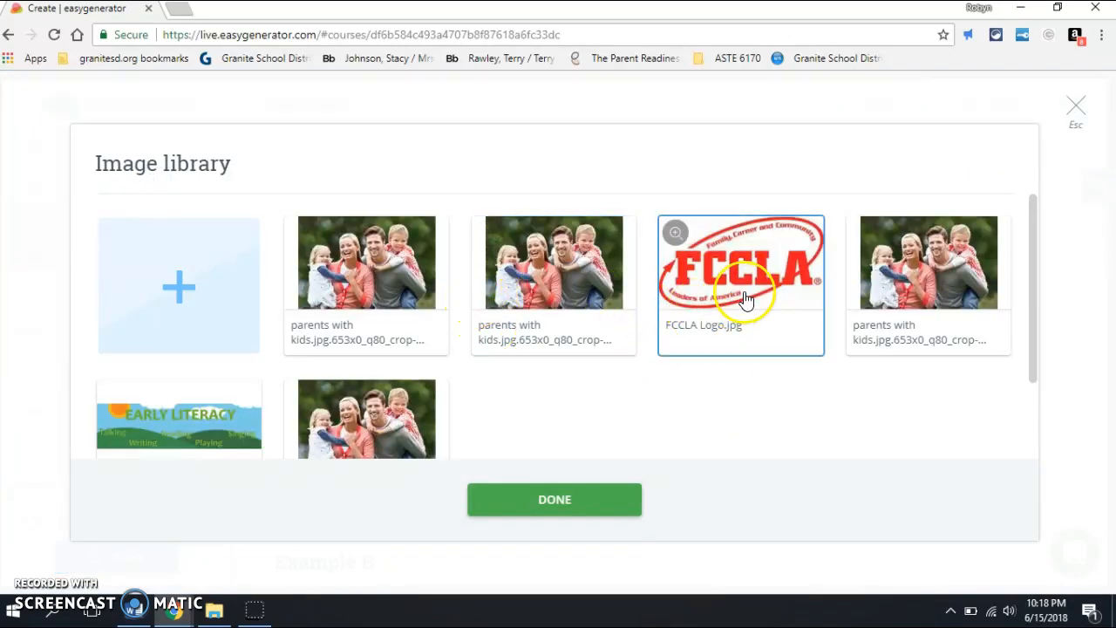
{"action": "left_click", "coordinate": [312, 268]}
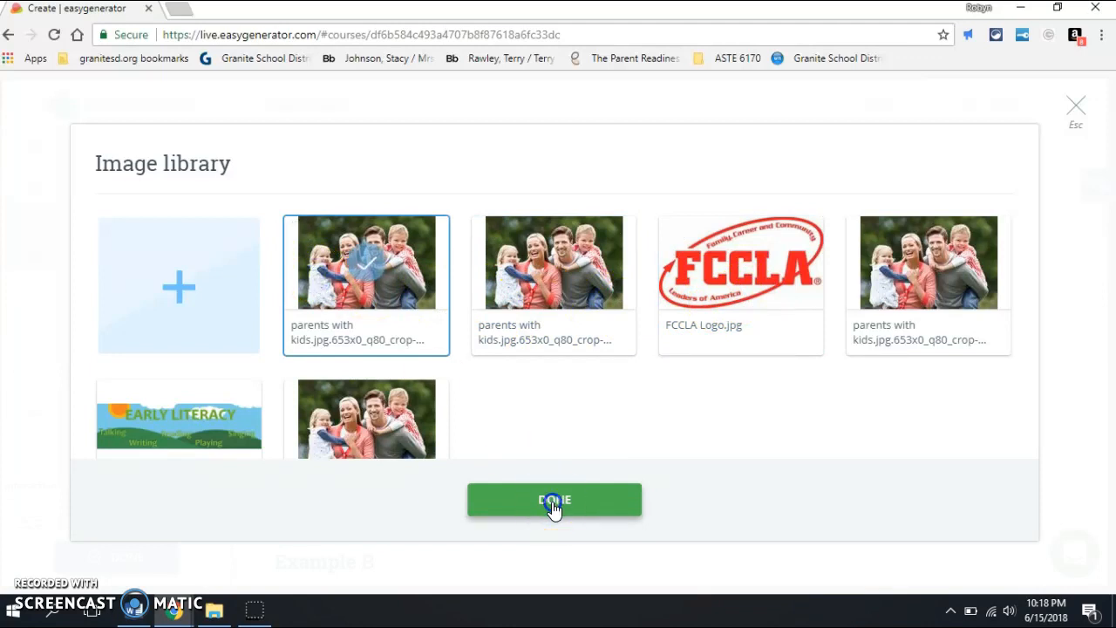
{"action": "left_click", "coordinate": [554, 500]}
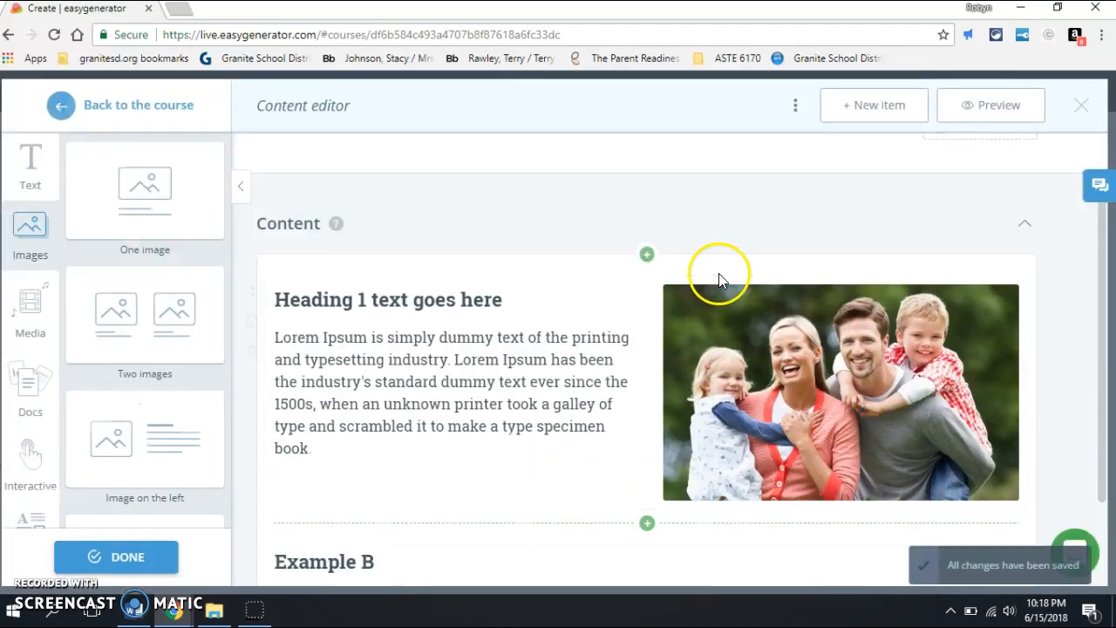
{"action": "left_click", "coordinate": [740, 300]}
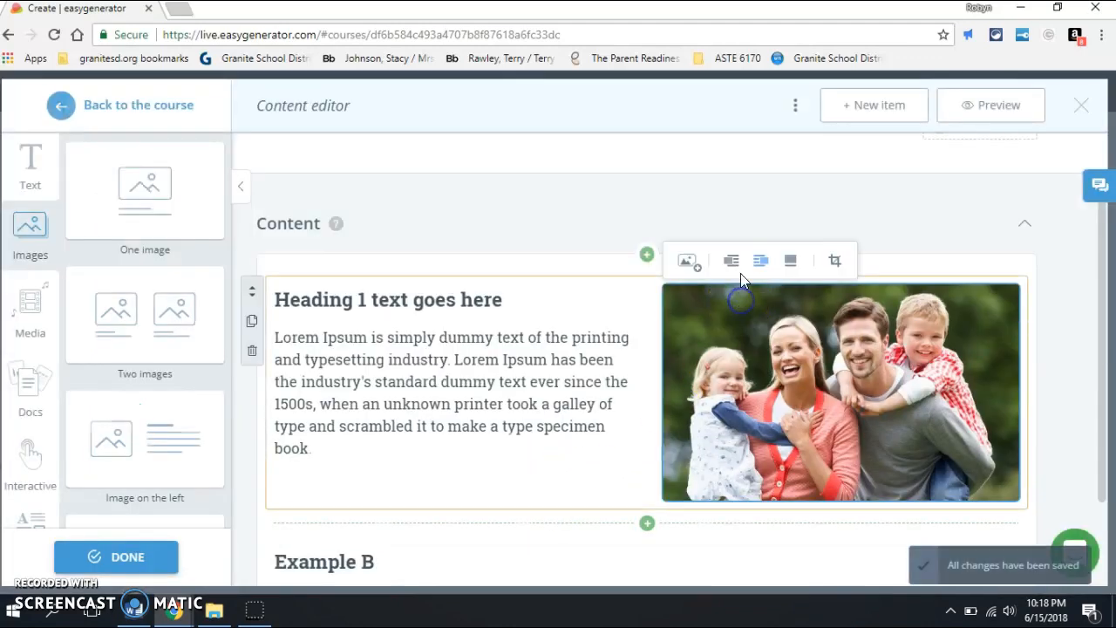
{"action": "left_click", "coordinate": [689, 271]}
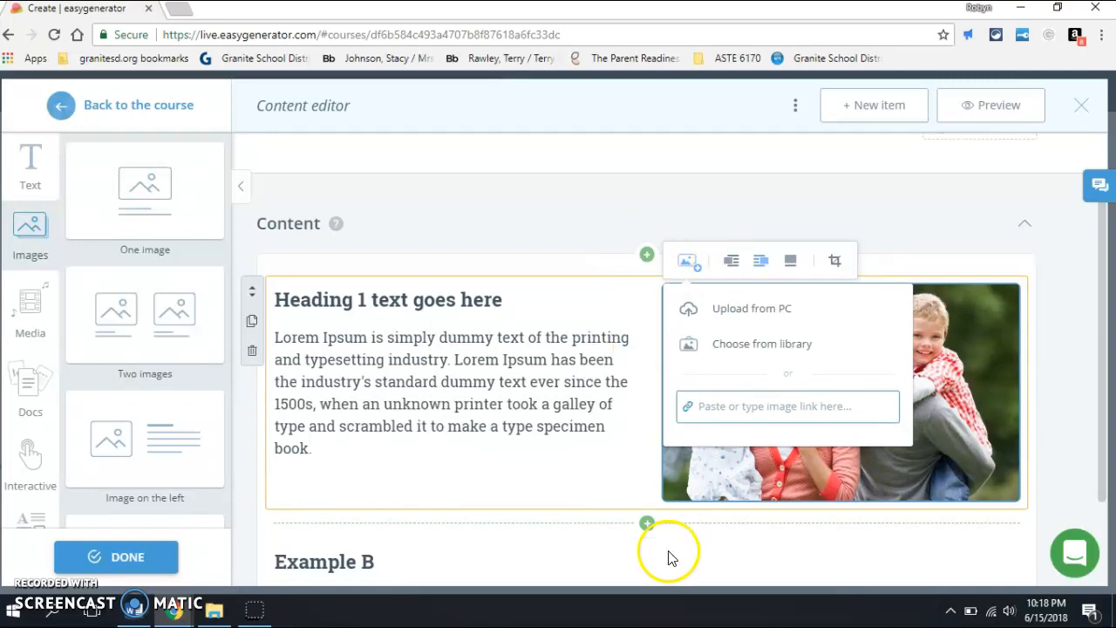
Step: Insert a "Video on the left" media block between the image block and the Example B text block
{"action": "left_click", "coordinate": [647, 523]}
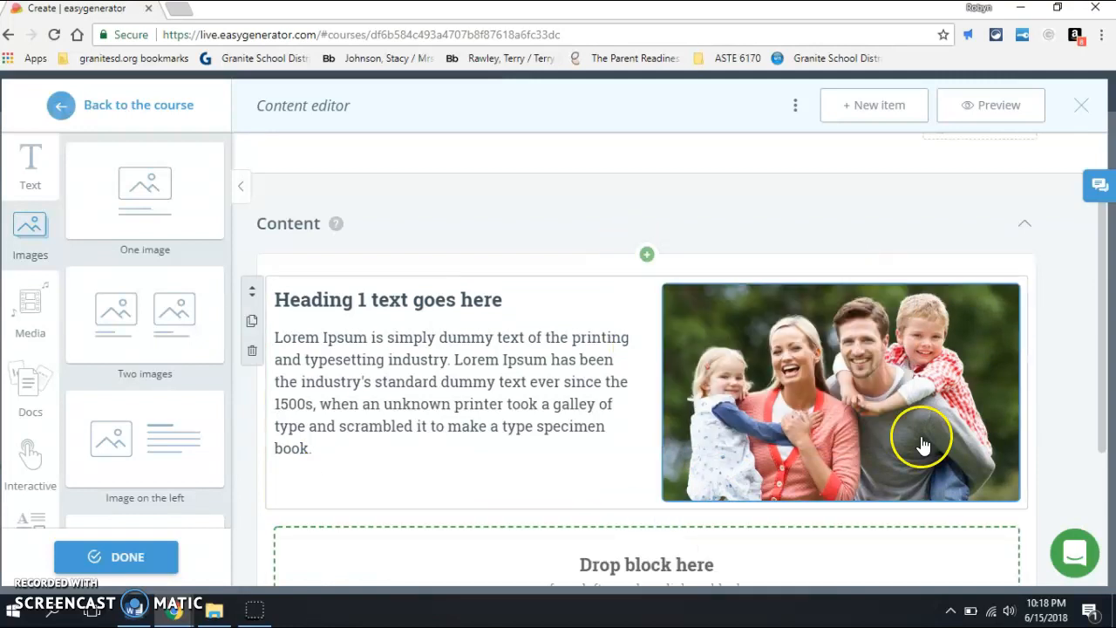
{"action": "left_click_drag", "start_coordinate": [1104, 316], "coordinate": [1104, 460]}
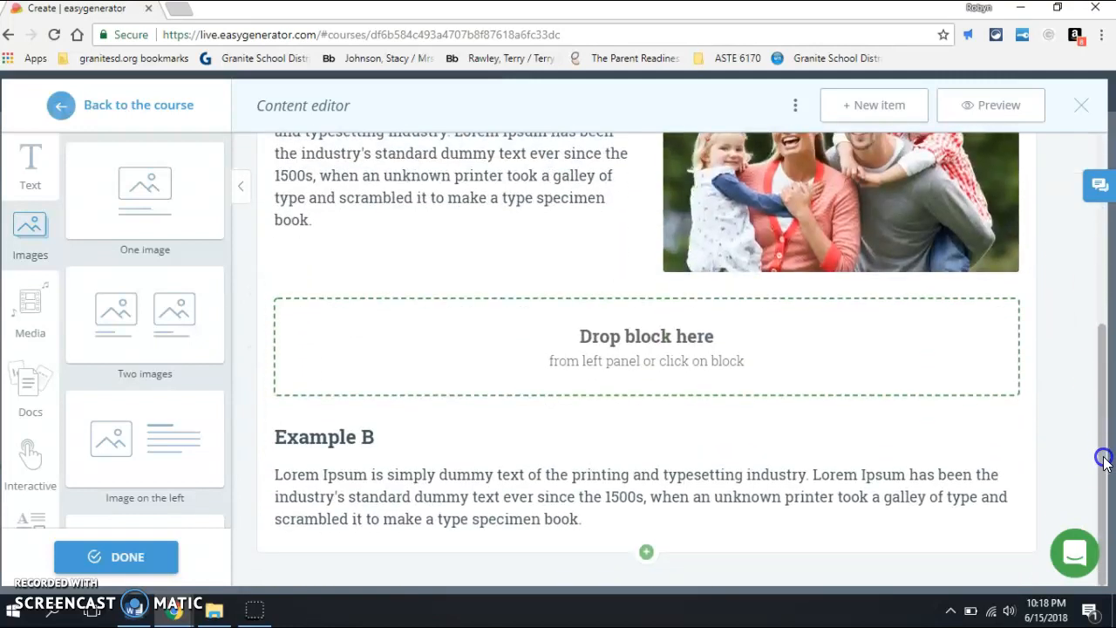
{"action": "left_click_drag", "start_coordinate": [24, 314], "coordinate": [424, 363]}
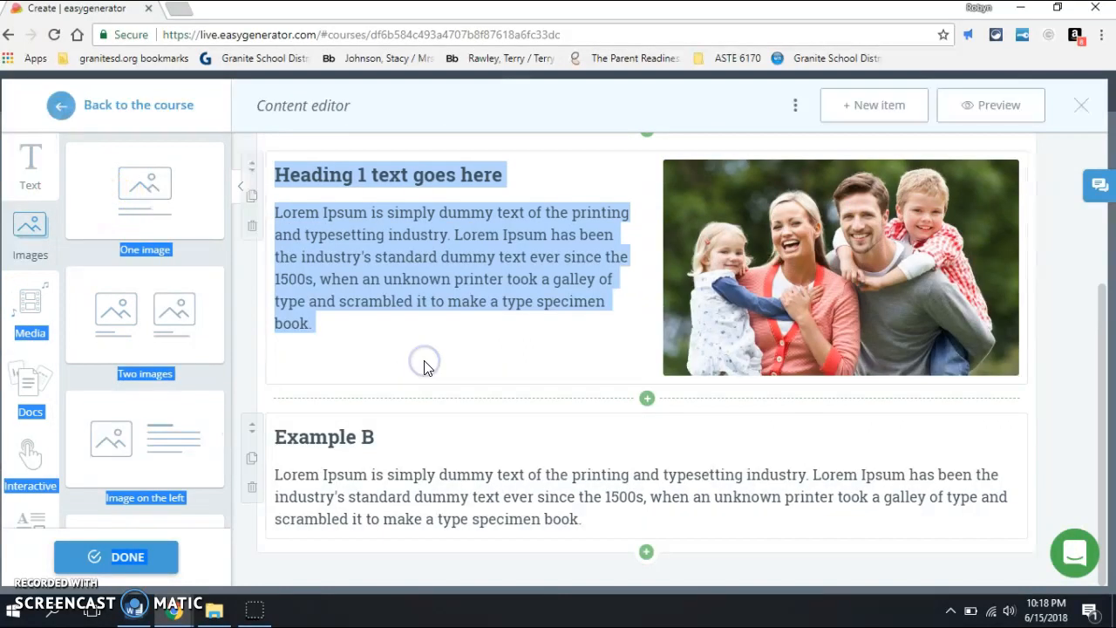
{"action": "left_click", "coordinate": [649, 400]}
{"action": "left_click", "coordinate": [40, 318]}
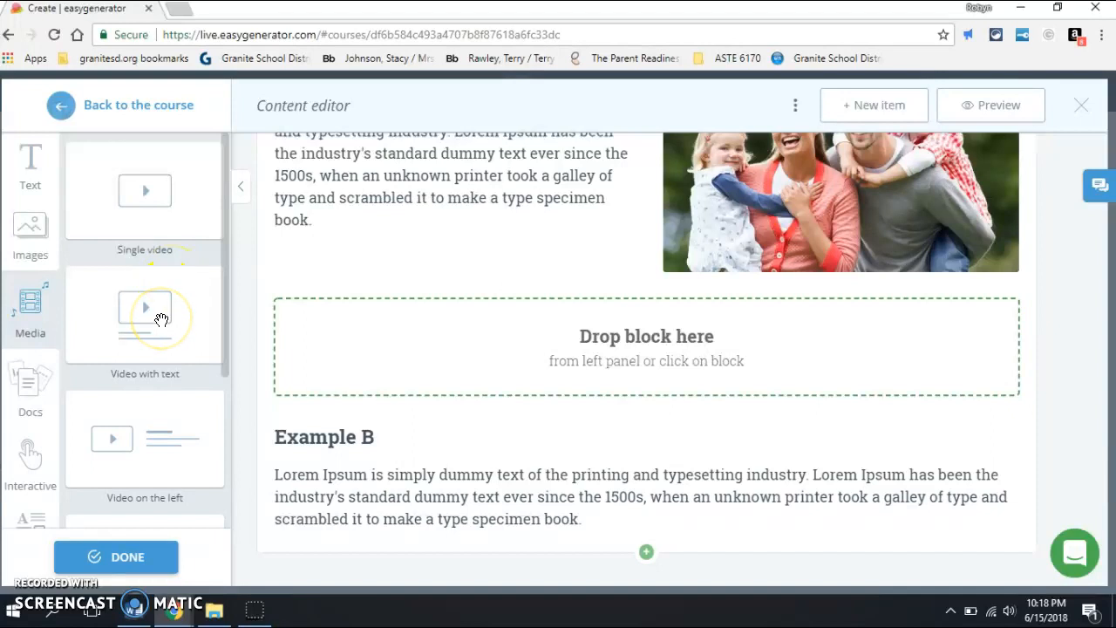
{"action": "left_click", "coordinate": [133, 451]}
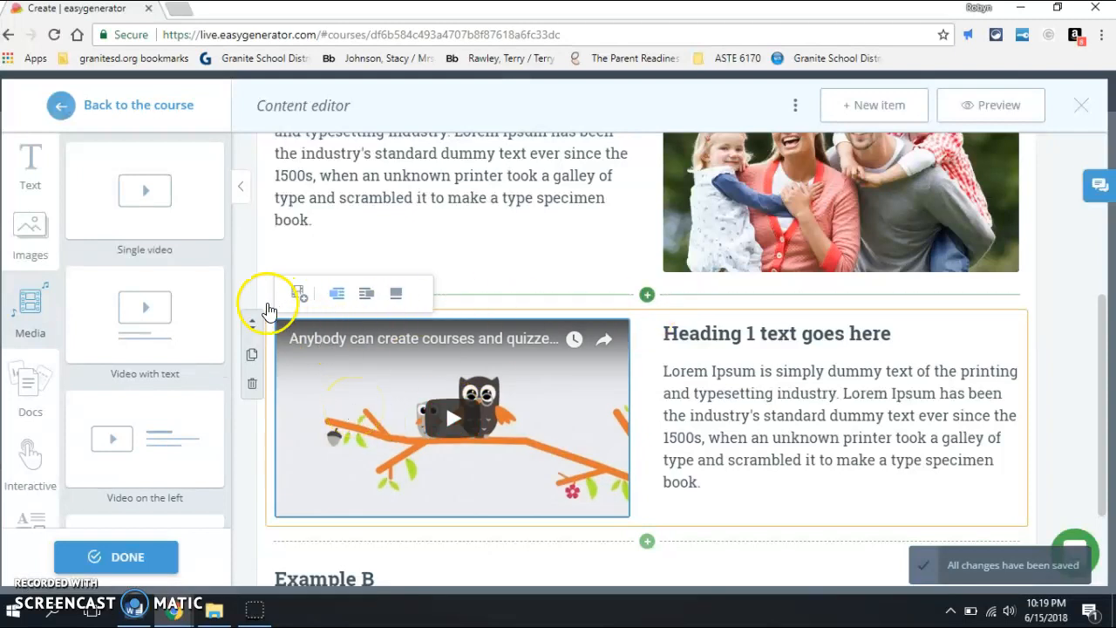
Step: Move the video block above the image block and place its video to the right of the text
{"action": "left_click_drag", "start_coordinate": [253, 324], "coordinate": [262, 110]}
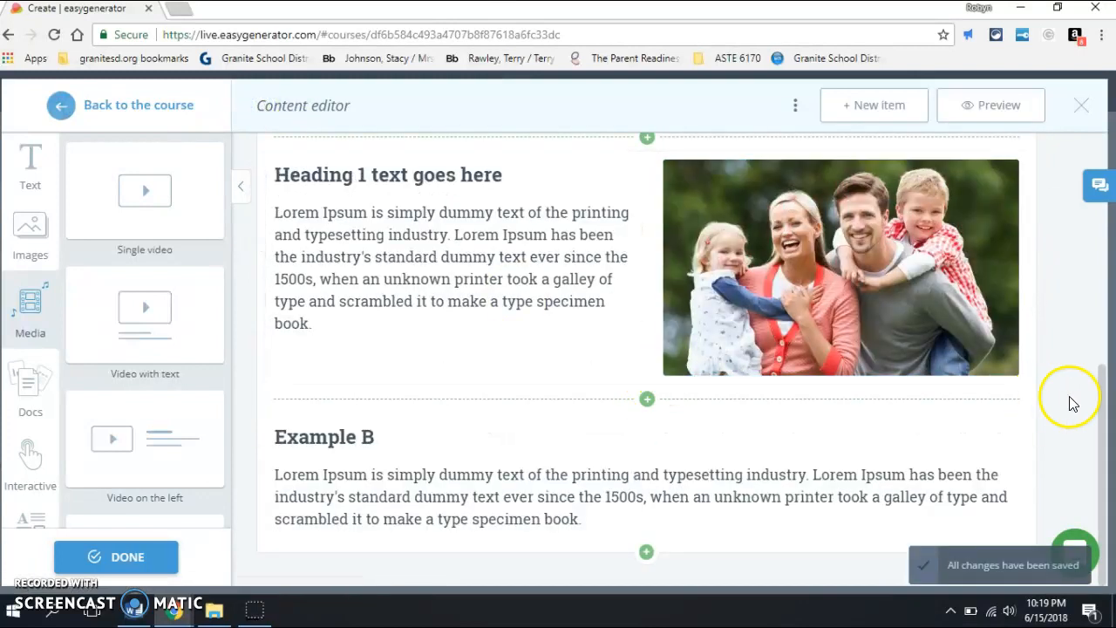
{"action": "left_click_drag", "start_coordinate": [1098, 403], "coordinate": [1086, 206]}
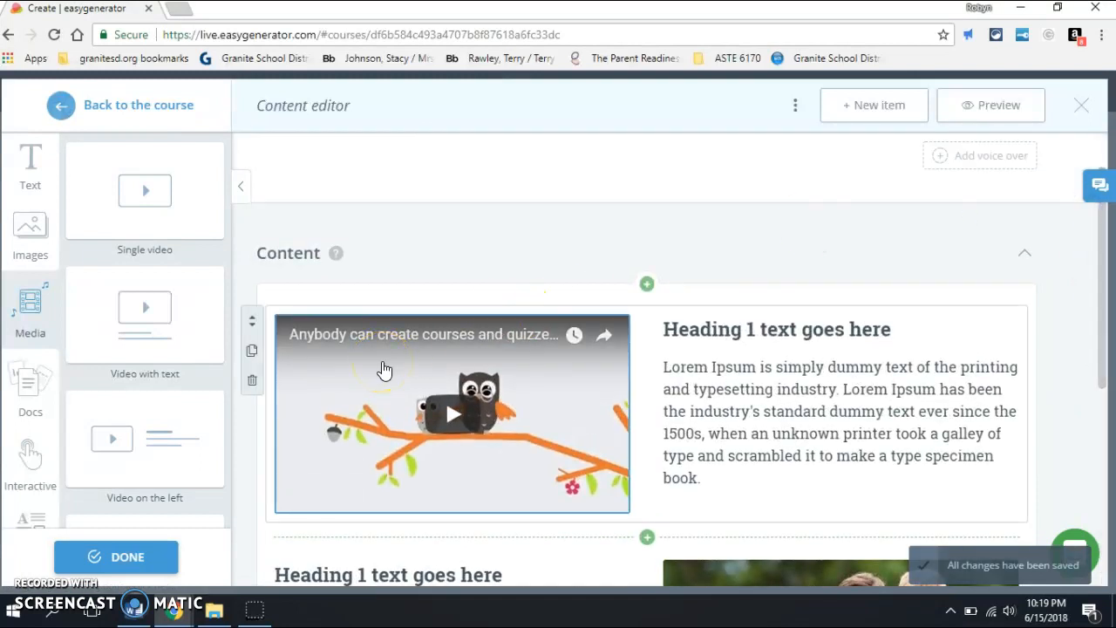
{"action": "left_click", "coordinate": [346, 339]}
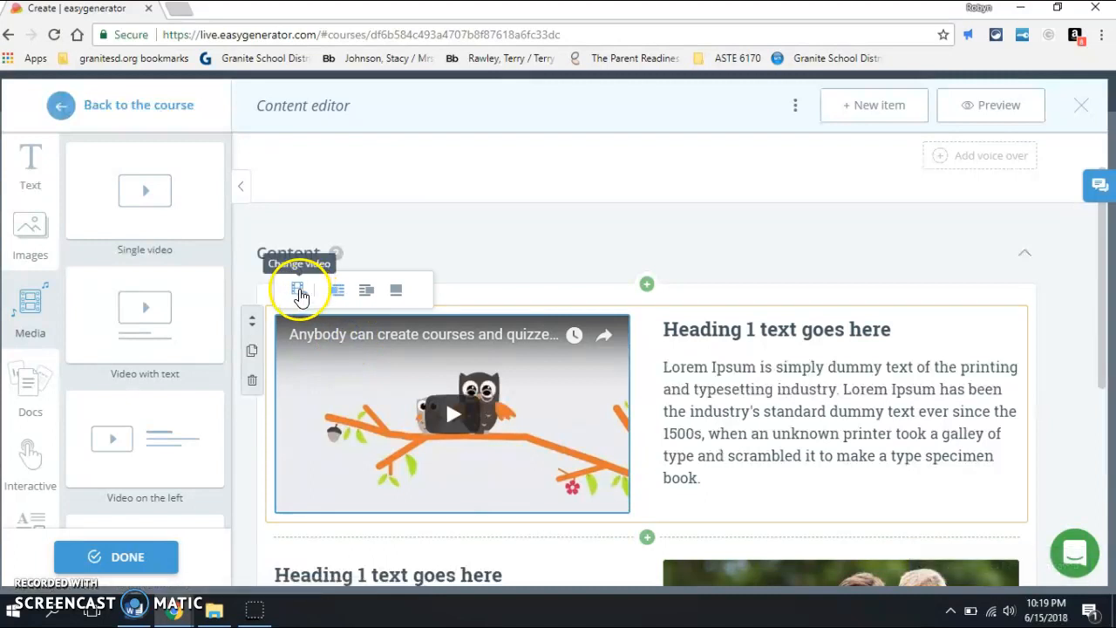
{"action": "left_click", "coordinate": [299, 293]}
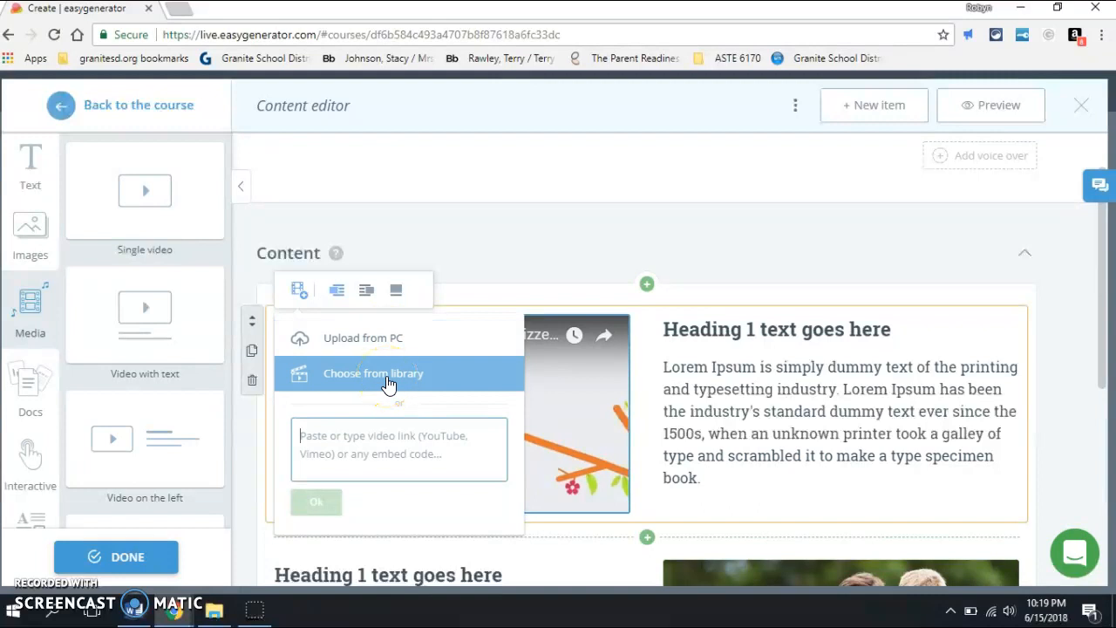
{"action": "left_click", "coordinate": [337, 290]}
{"action": "left_click", "coordinate": [366, 291]}
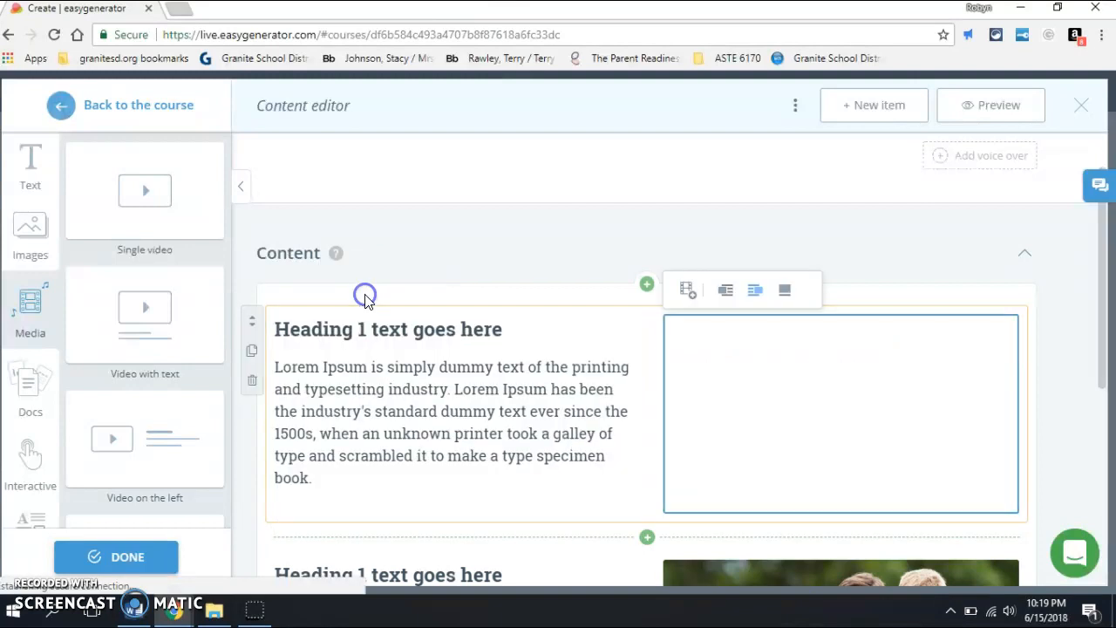
{"action": "left_click", "coordinate": [574, 366]}
{"action": "left_click", "coordinate": [437, 370]}
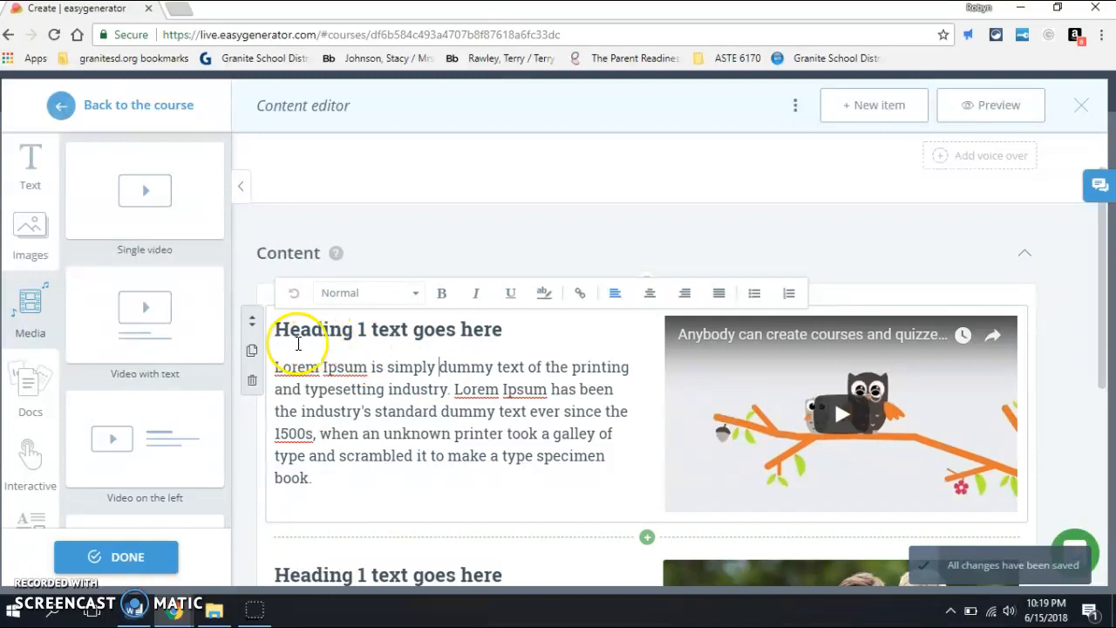
{"action": "left_click_drag", "start_coordinate": [299, 336], "coordinate": [509, 439]}
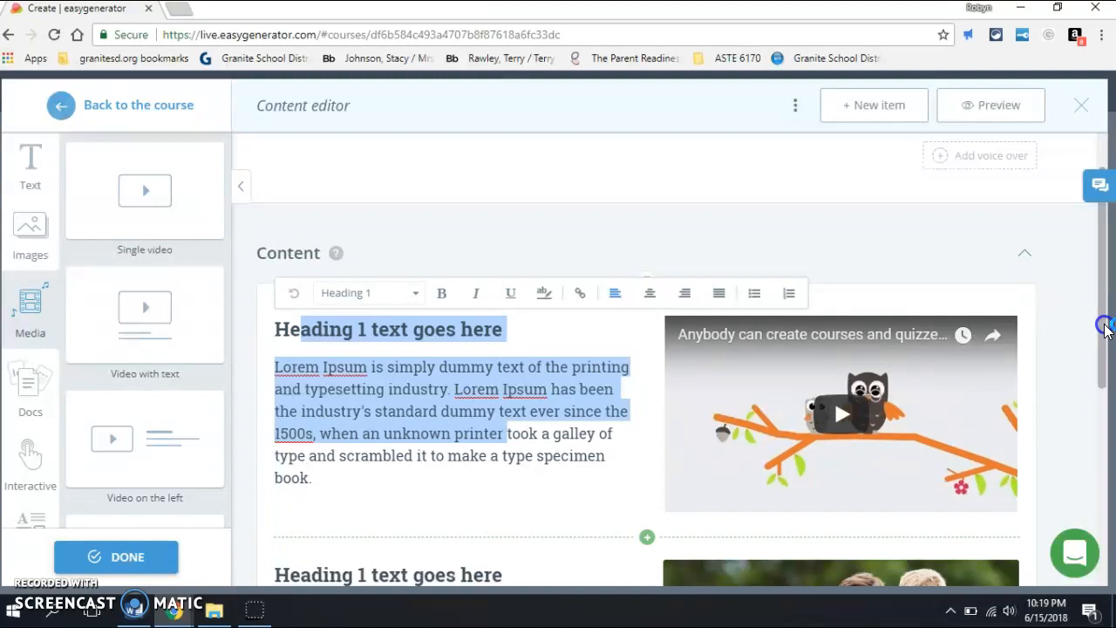
Step: Insert a Document block between the video block and the family photo block
{"action": "scroll", "coordinate": [834, 346], "scroll_direction": "down", "scroll_amount": 1}
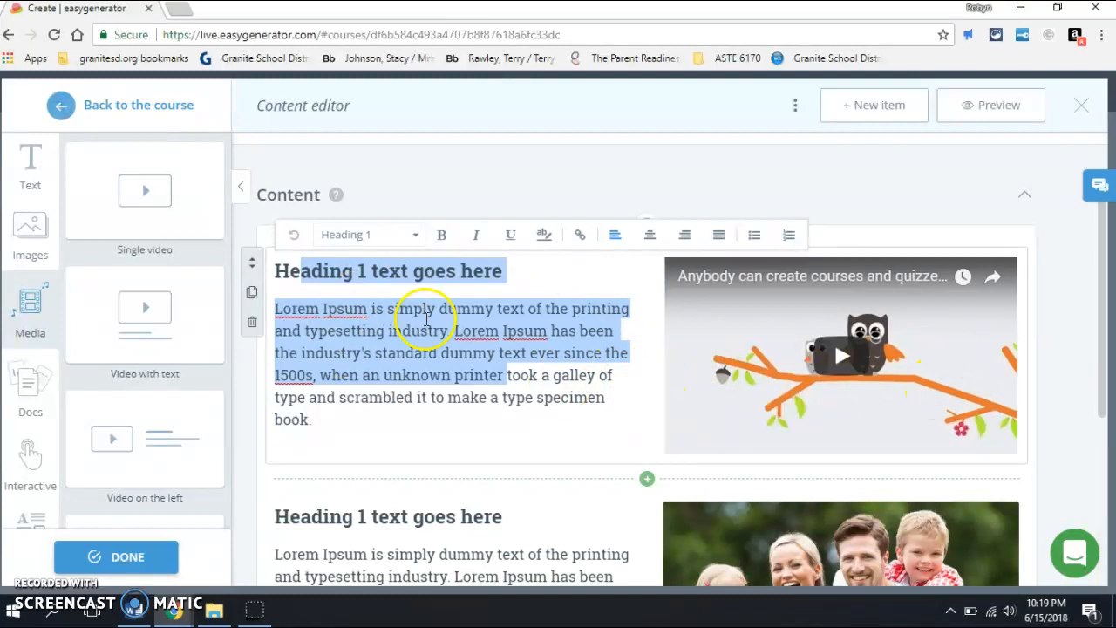
{"action": "left_click_drag", "start_coordinate": [1105, 301], "coordinate": [1112, 362]}
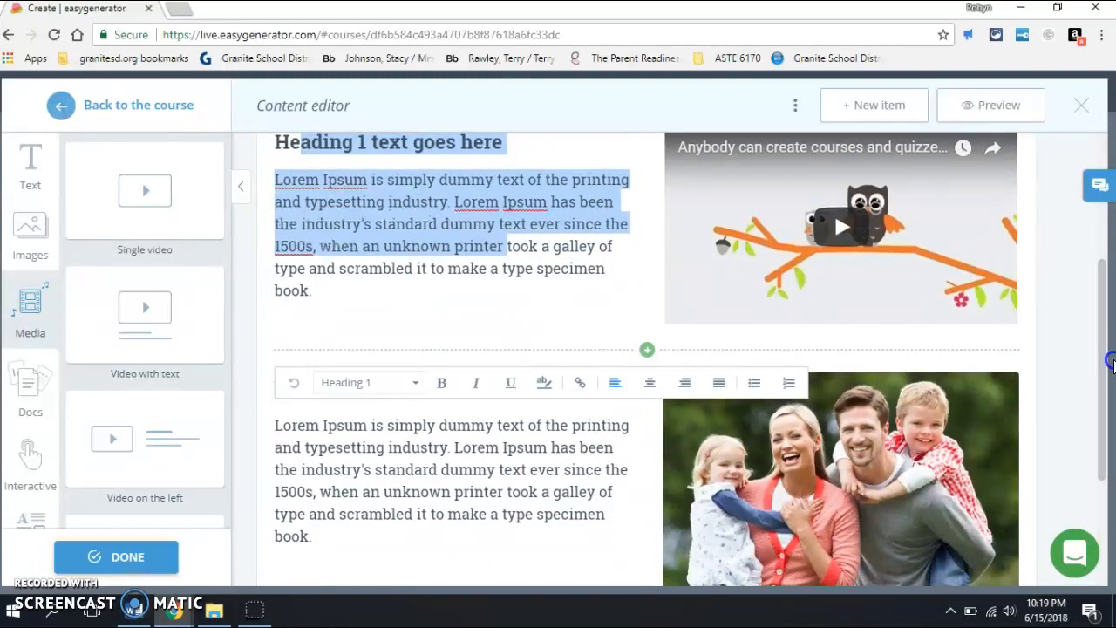
{"action": "left_click", "coordinate": [647, 351]}
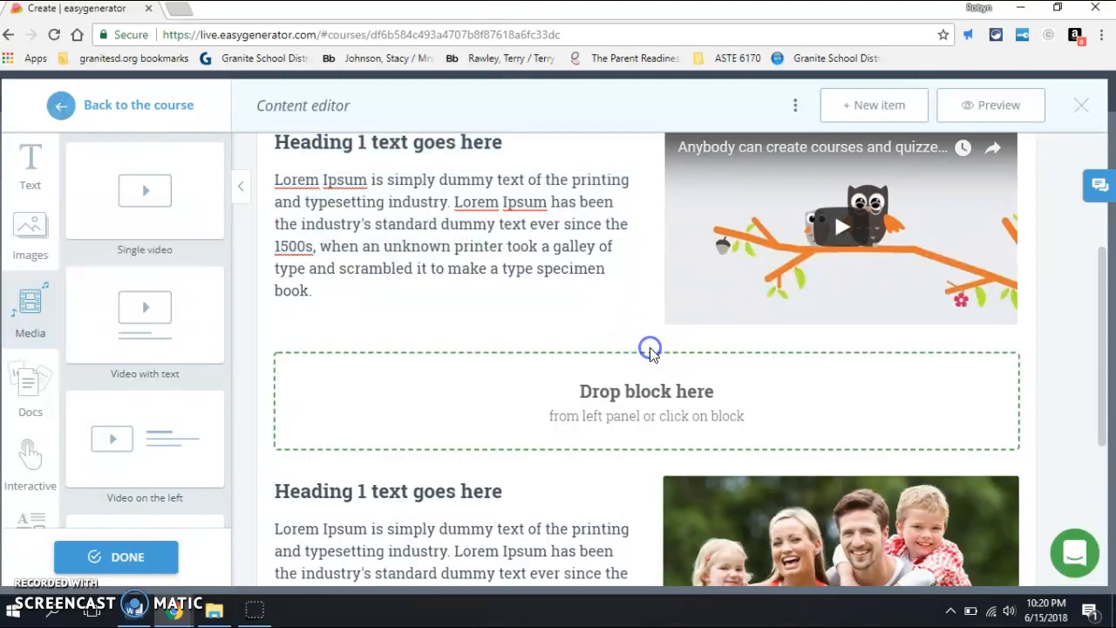
{"action": "left_click", "coordinate": [29, 394]}
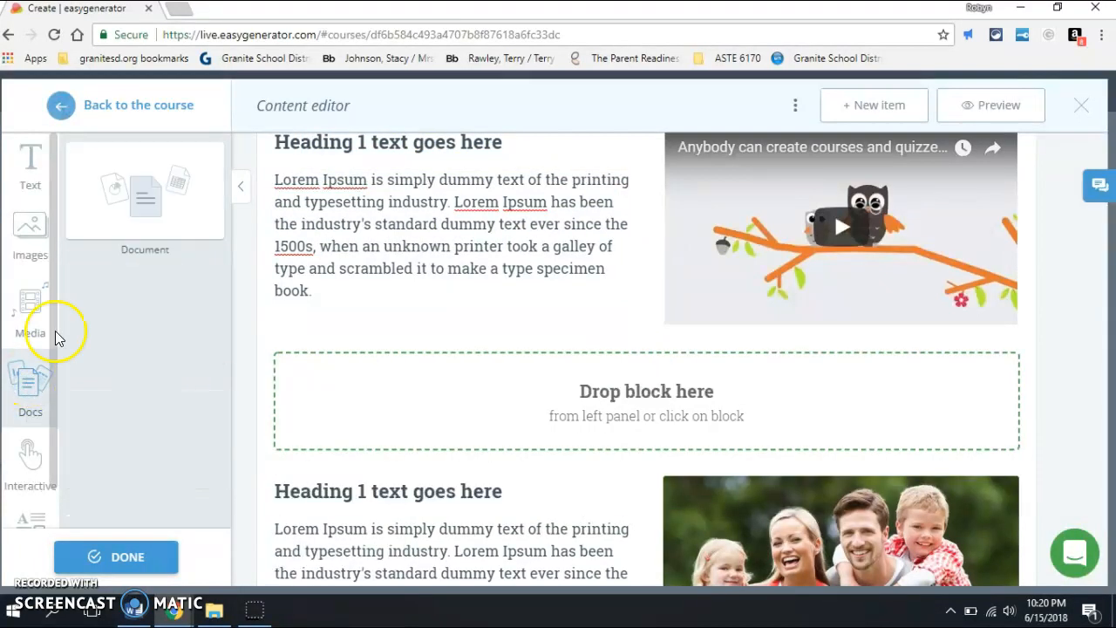
{"action": "left_click", "coordinate": [152, 182]}
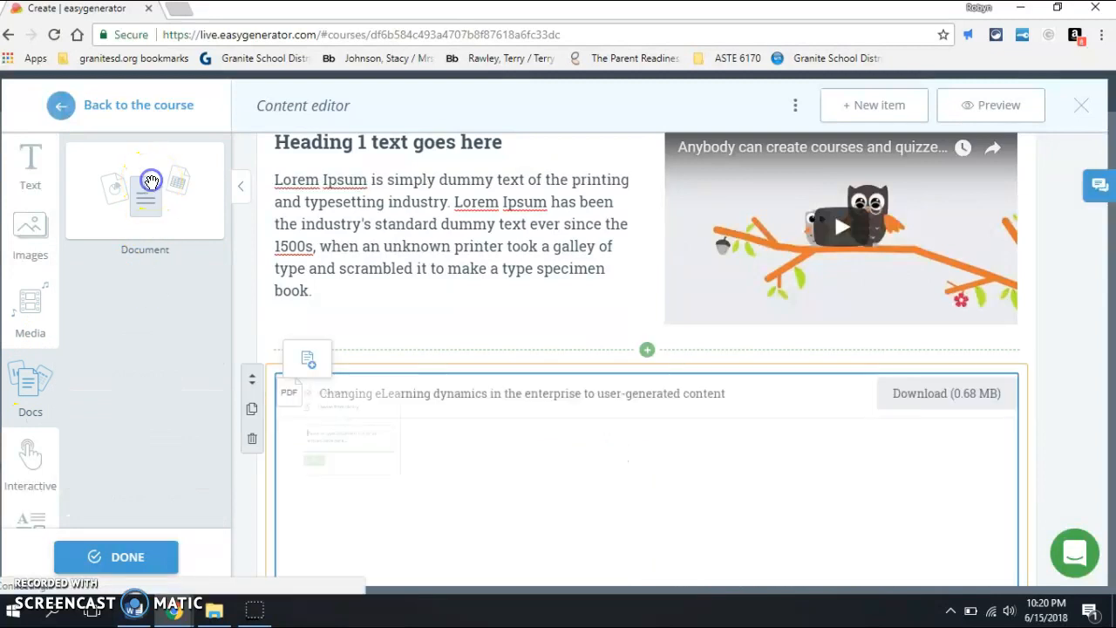
Step: Replace the sample PDF in the Document block with "Storybook evaluation.doc" from the document library
{"action": "left_click_drag", "start_coordinate": [1110, 321], "coordinate": [1111, 348]}
{"action": "left_click", "coordinate": [338, 412]}
{"action": "left_click", "coordinate": [309, 363]}
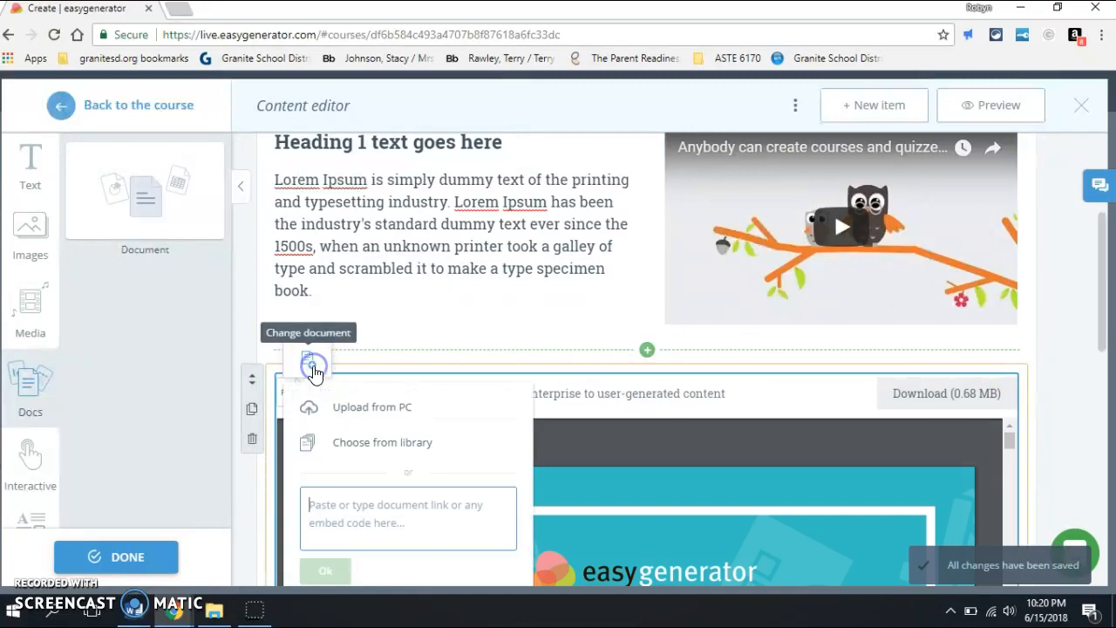
{"action": "left_click", "coordinate": [387, 446]}
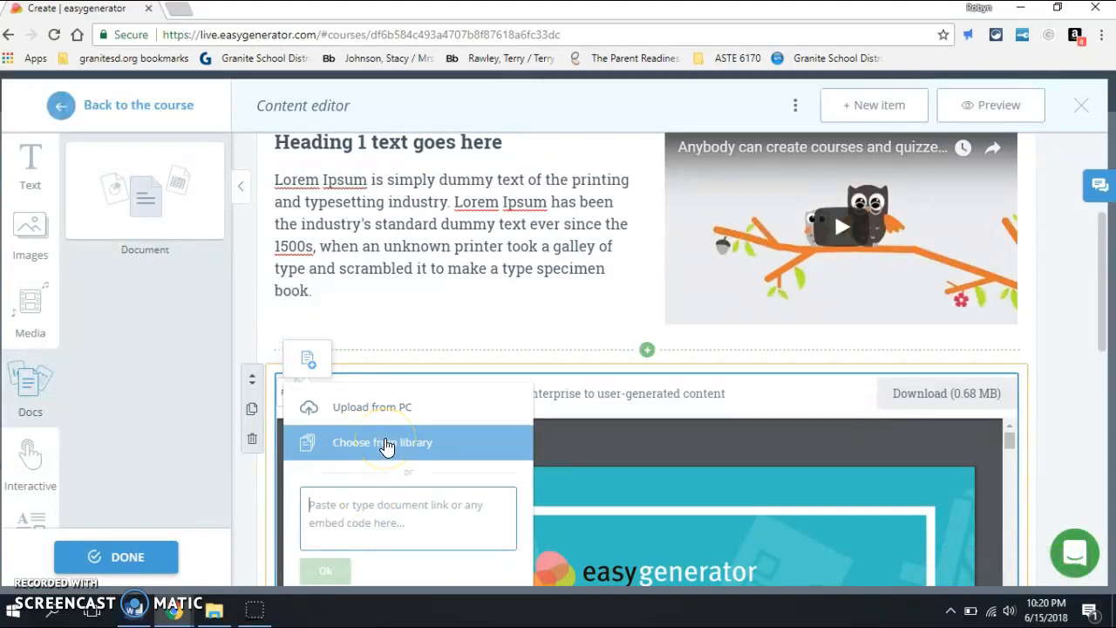
{"action": "left_click", "coordinate": [381, 519]}
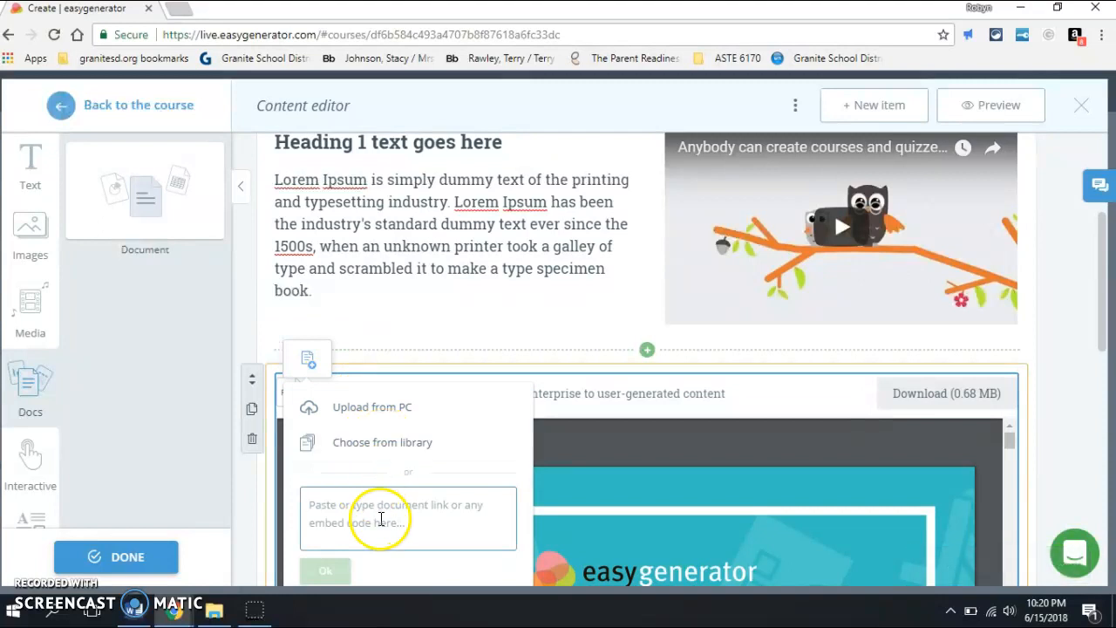
{"action": "left_click", "coordinate": [381, 451]}
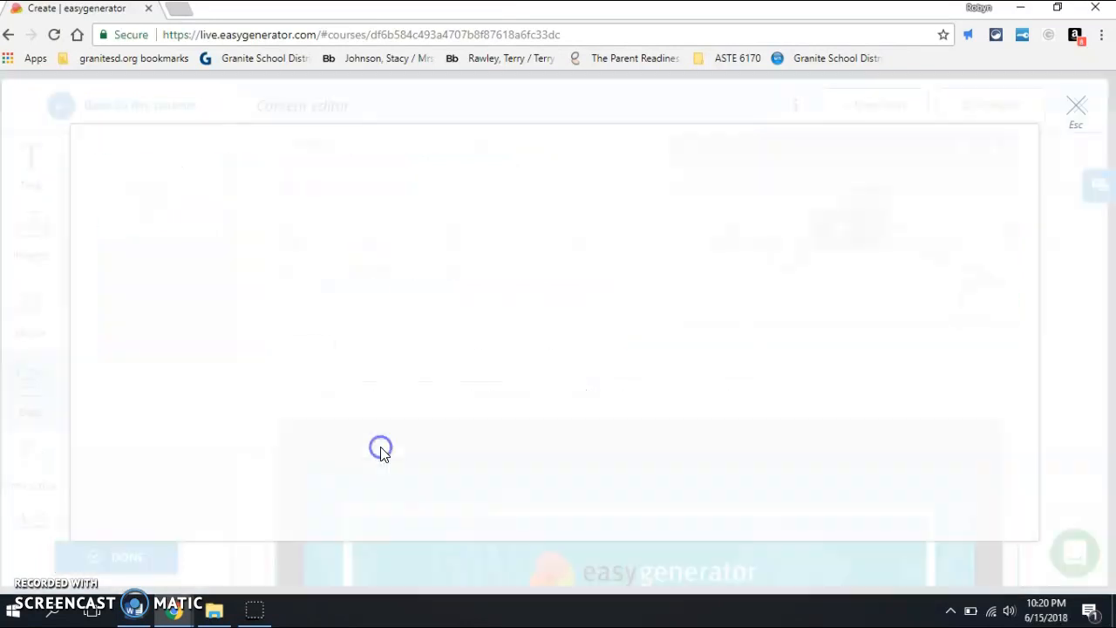
{"action": "left_click", "coordinate": [395, 294]}
{"action": "left_click", "coordinate": [558, 511]}
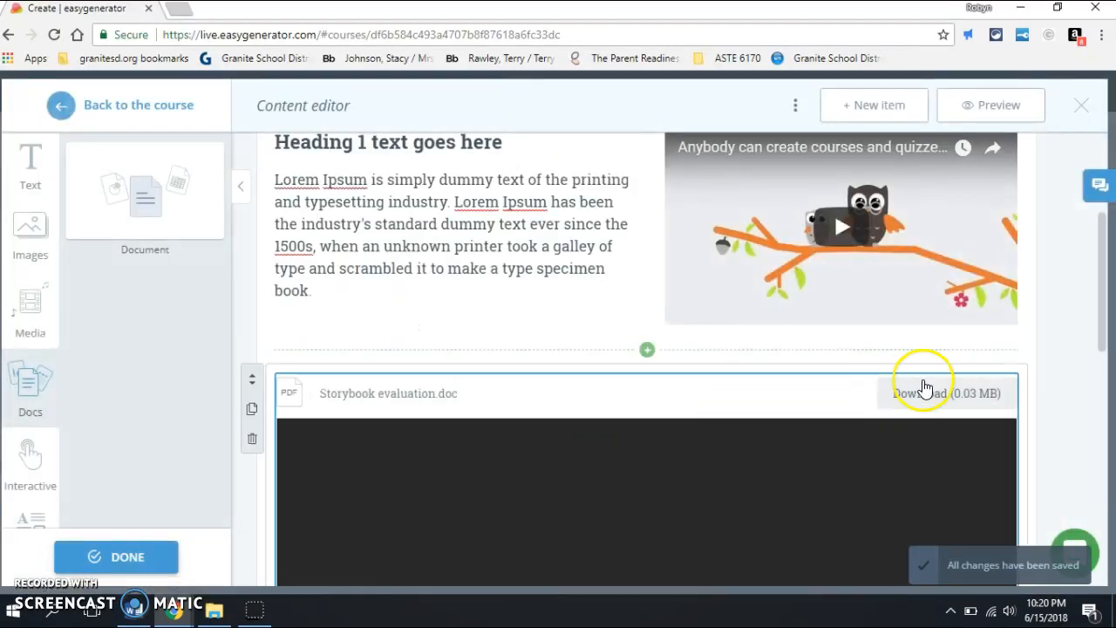
Step: Look over the embedded storybook evaluation document and its download option
{"action": "left_click_drag", "start_coordinate": [1102, 260], "coordinate": [1110, 329]}
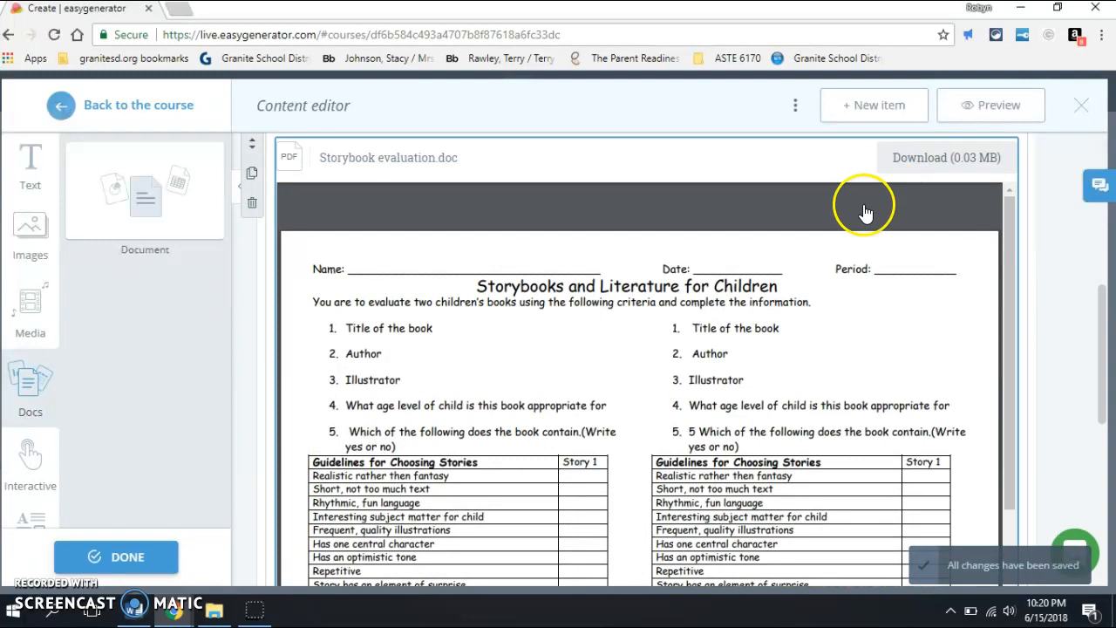
{"action": "left_click", "coordinate": [922, 166]}
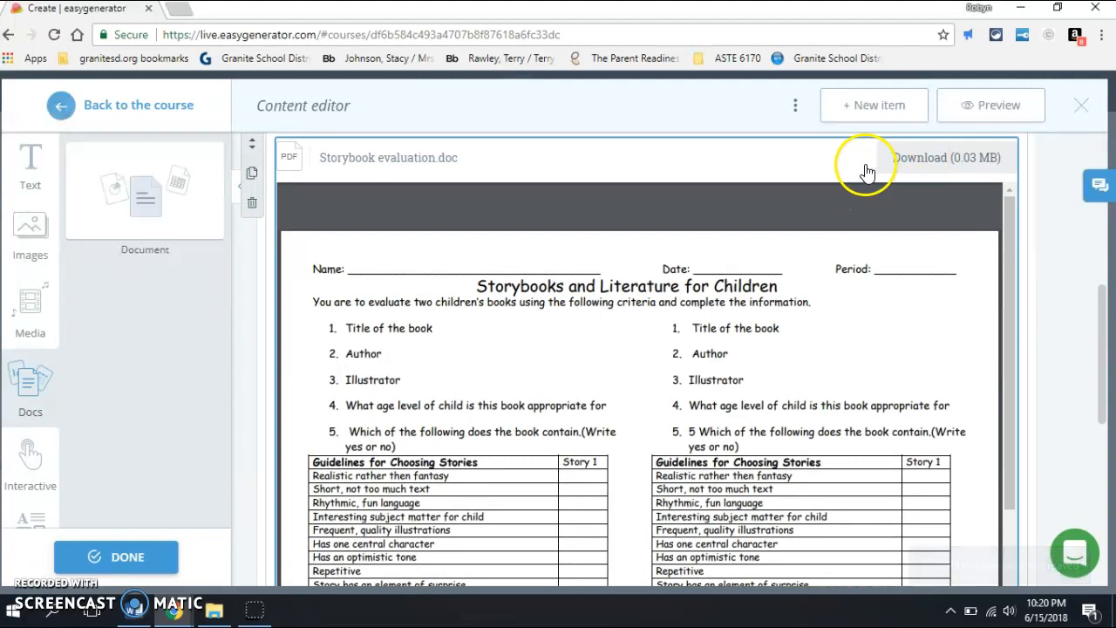
{"action": "mouse_move", "coordinate": [836, 202]}
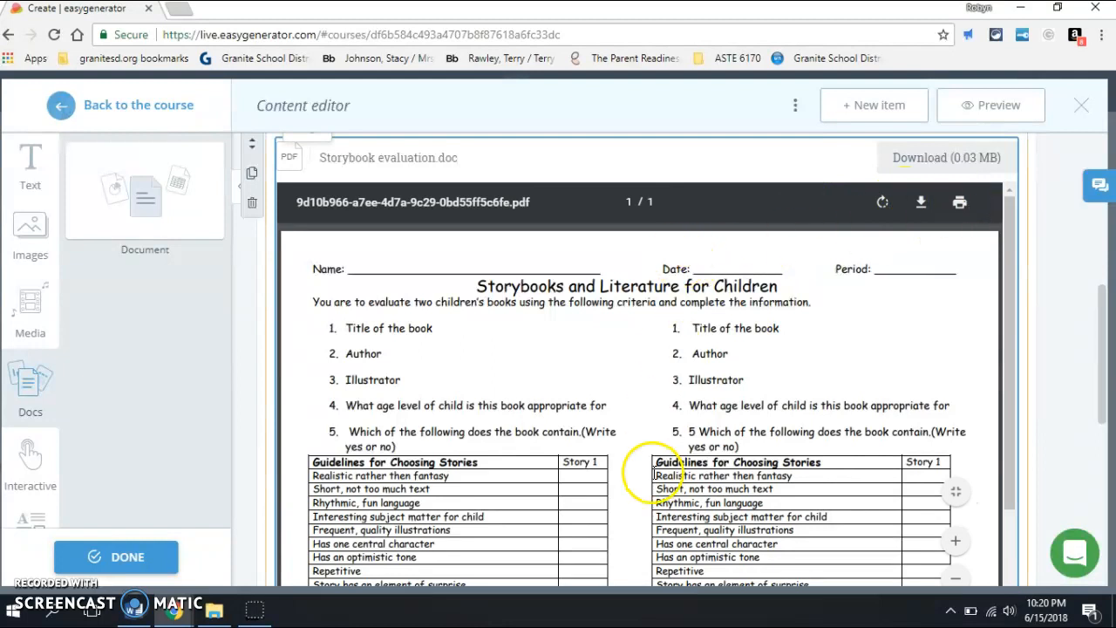
{"action": "left_click_drag", "start_coordinate": [1011, 386], "coordinate": [1011, 520]}
{"action": "left_click_drag", "start_coordinate": [1106, 400], "coordinate": [1113, 272]}
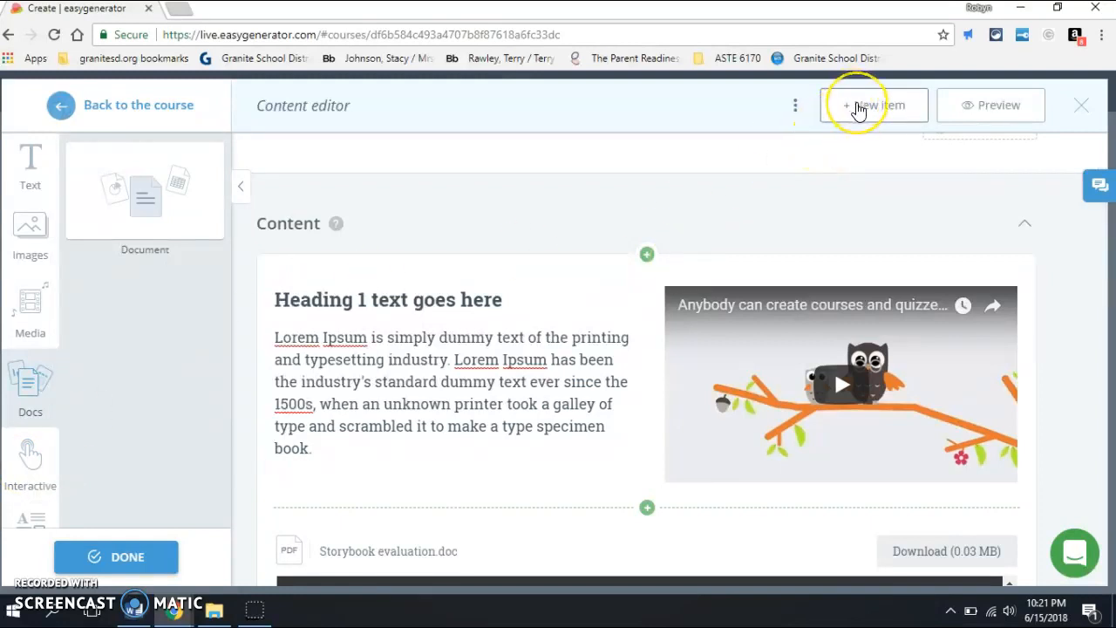
Step: Add a new untitled Content item to the section and return to the course overview
{"action": "left_click", "coordinate": [859, 107]}
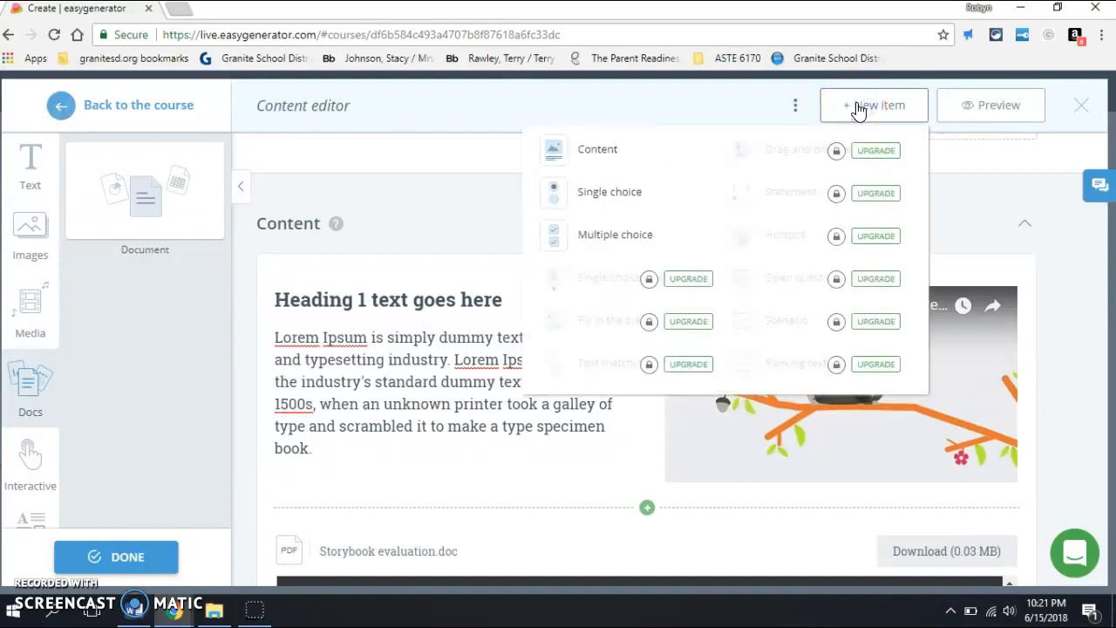
{"action": "left_click", "coordinate": [601, 152]}
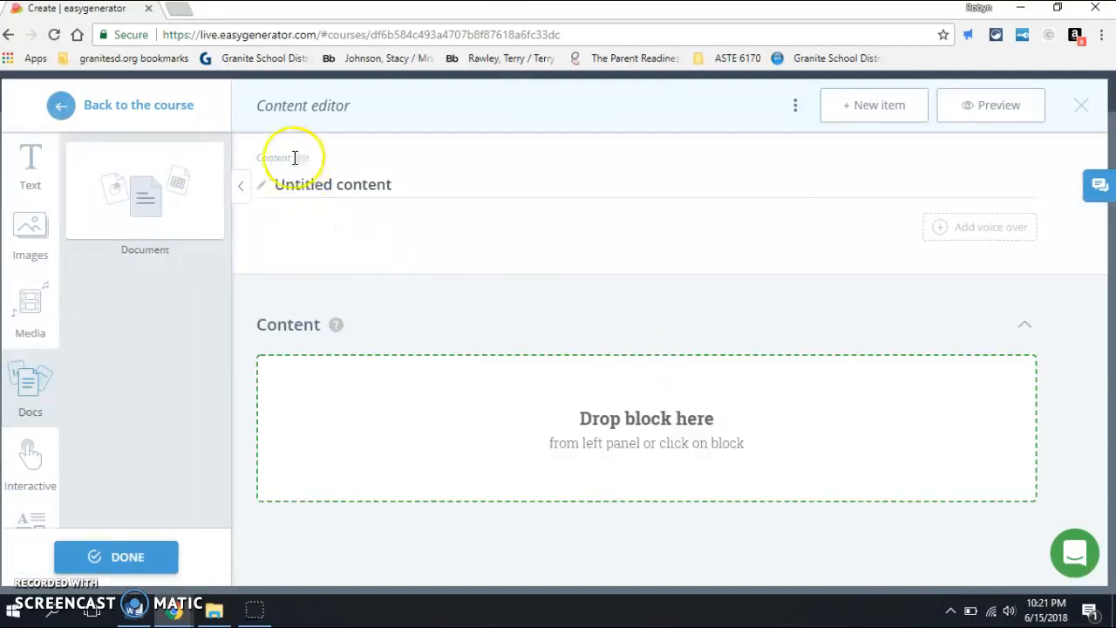
{"action": "left_click", "coordinate": [284, 184]}
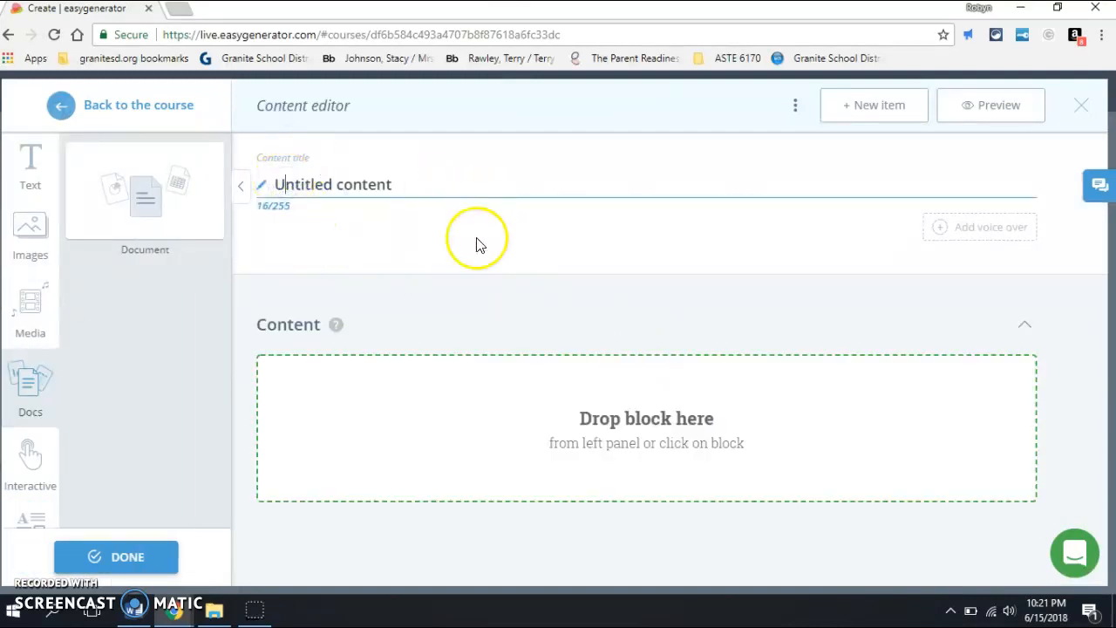
{"action": "left_click", "coordinate": [160, 110]}
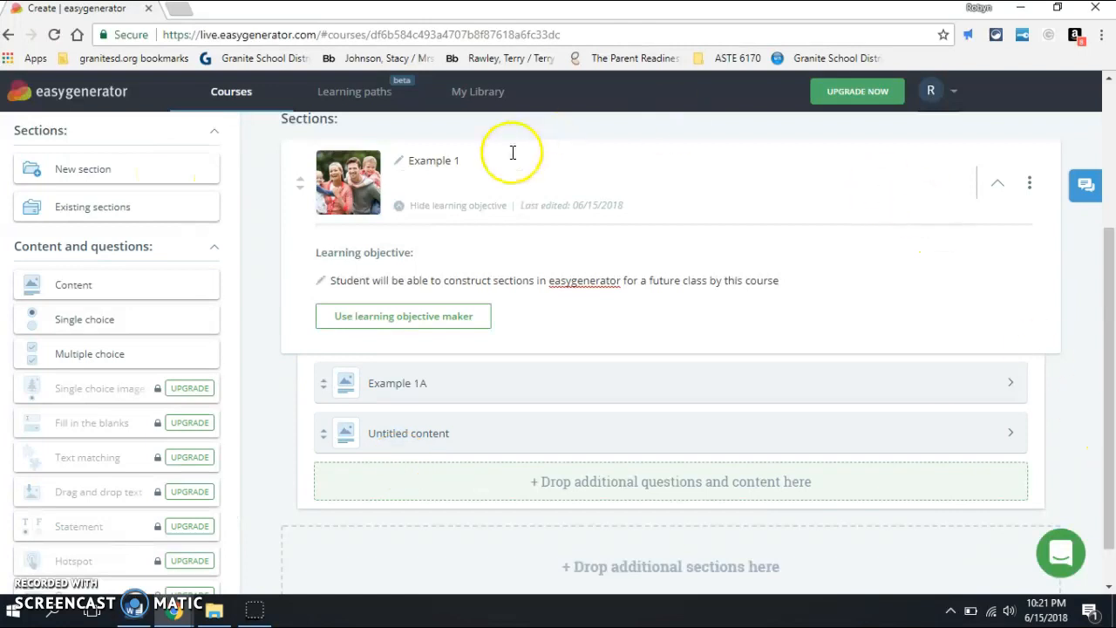
Step: Add a new untitled section to the course and move it below the Example 1 section
{"action": "left_click", "coordinate": [161, 171]}
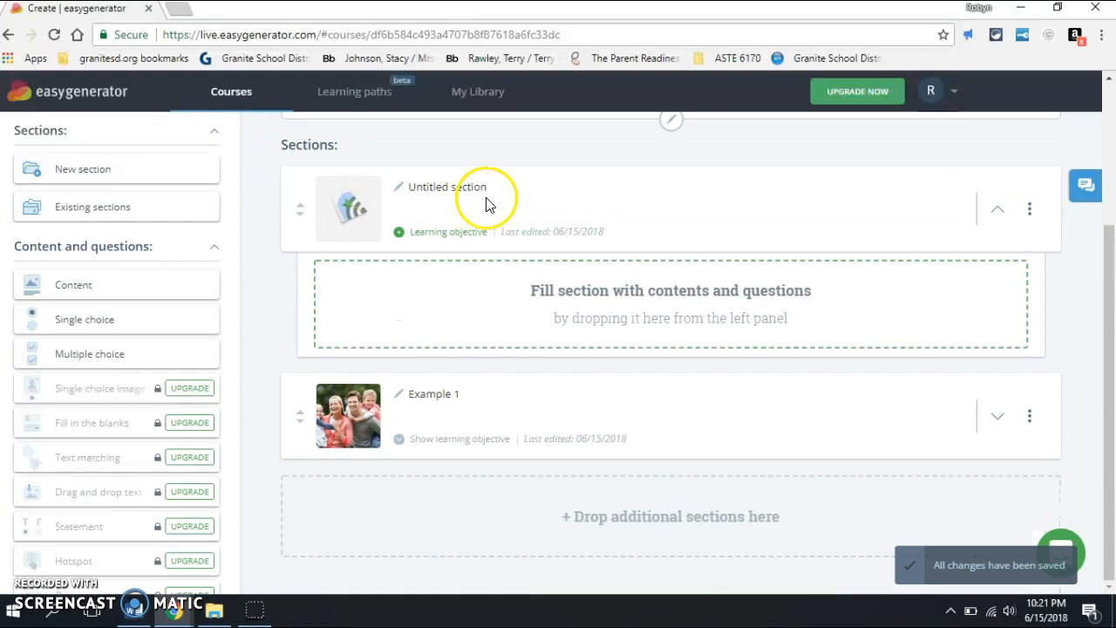
{"action": "left_click", "coordinate": [482, 196]}
{"action": "left_click_drag", "start_coordinate": [300, 212], "coordinate": [280, 523]}
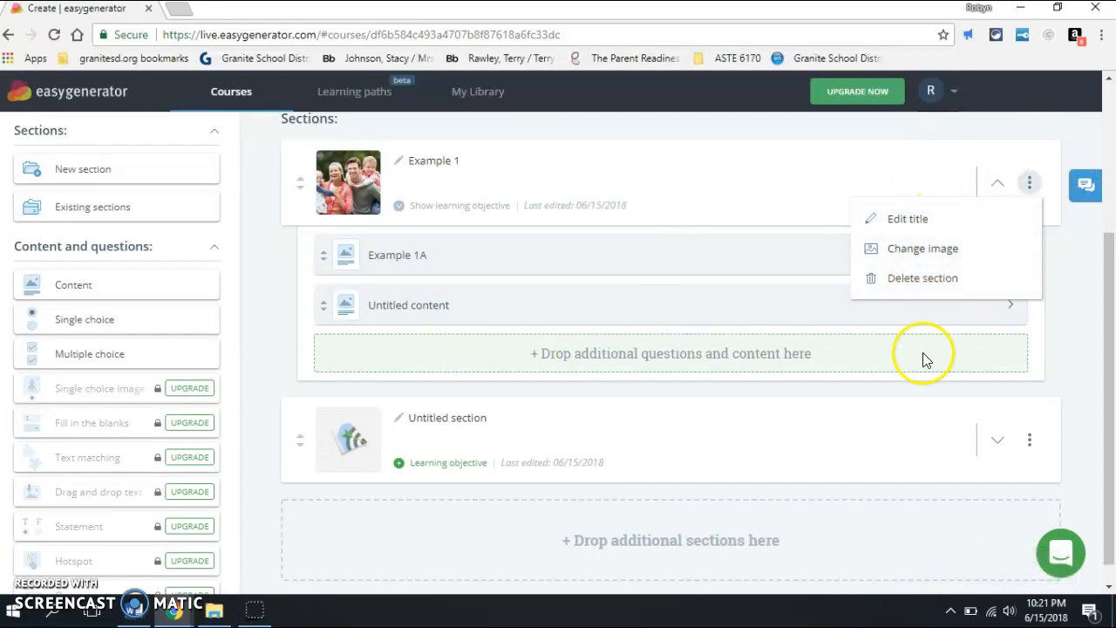
{"action": "left_click", "coordinate": [1094, 296]}
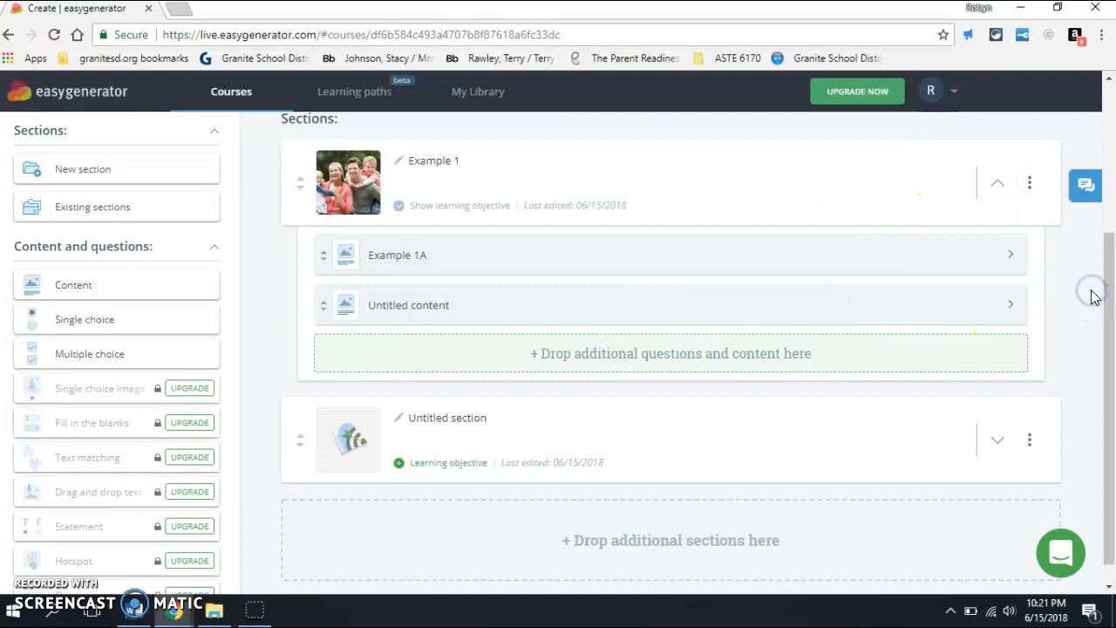
Step: View the course's co-author management options and close them without inviting anyone
{"action": "left_click_drag", "start_coordinate": [1109, 290], "coordinate": [1114, 103]}
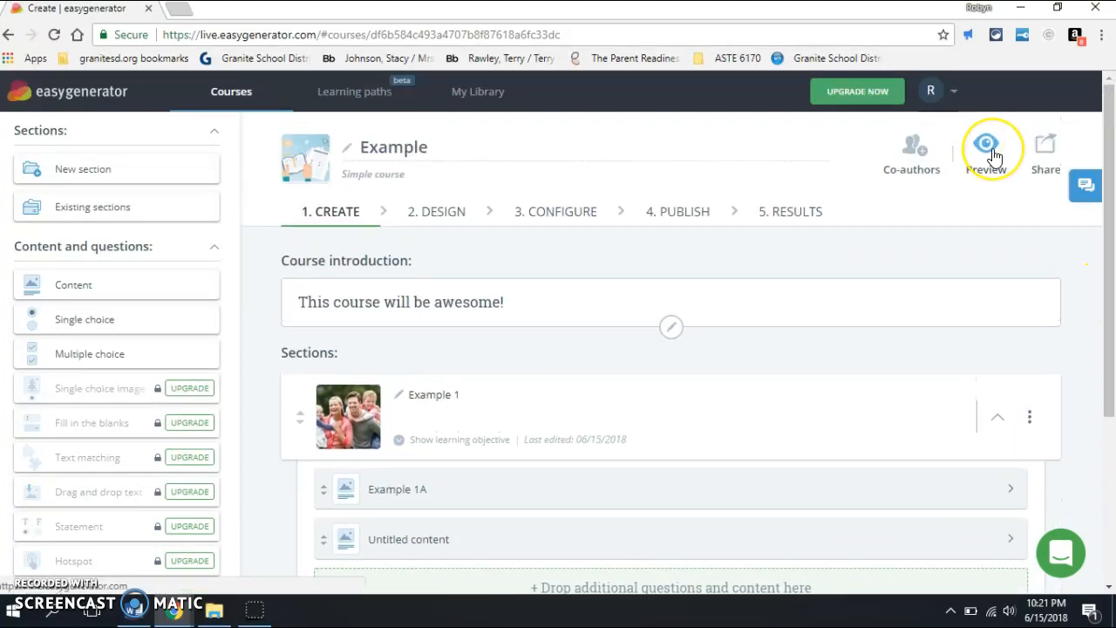
{"action": "left_click", "coordinate": [924, 152]}
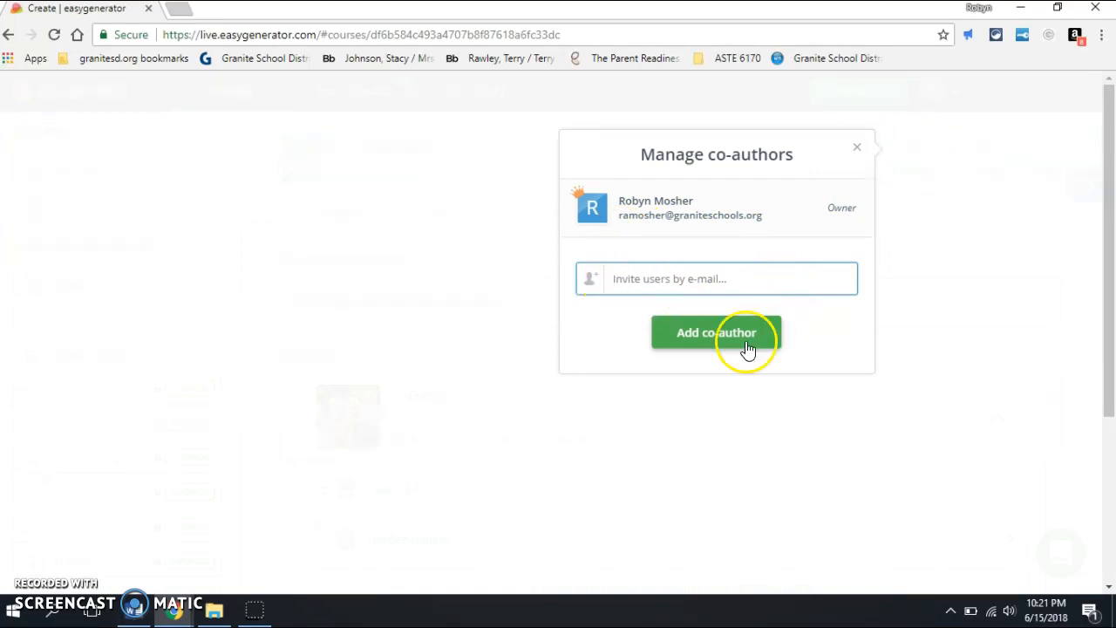
{"action": "left_click", "coordinate": [858, 149]}
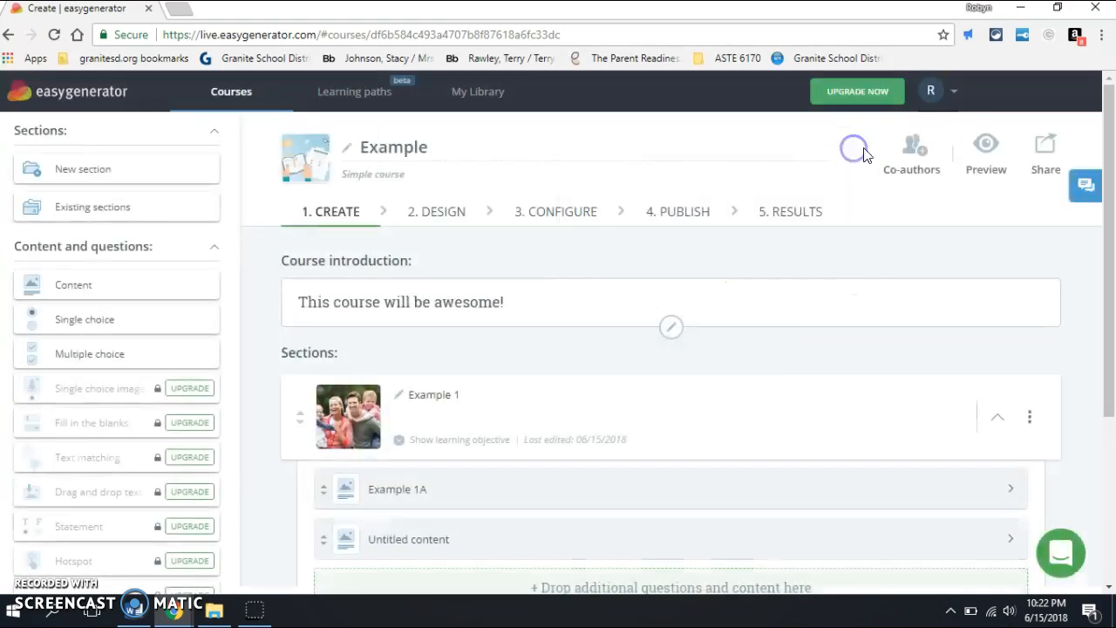
Step: Preview the Example course, start it to view its sections page, and return to the course editor
{"action": "left_click", "coordinate": [983, 153]}
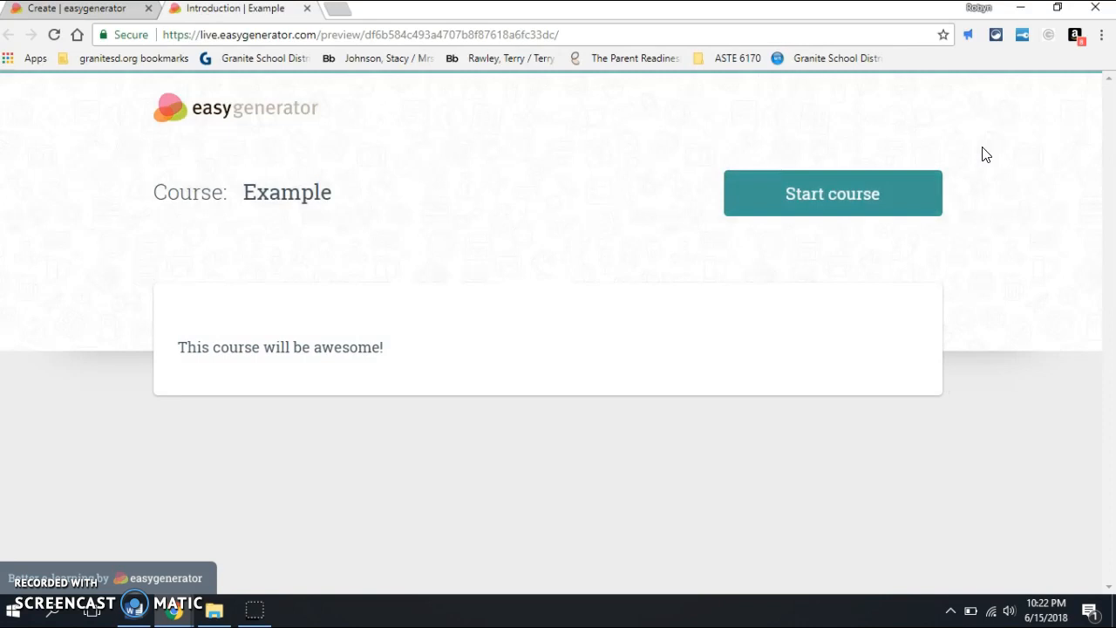
{"action": "left_click", "coordinate": [838, 214]}
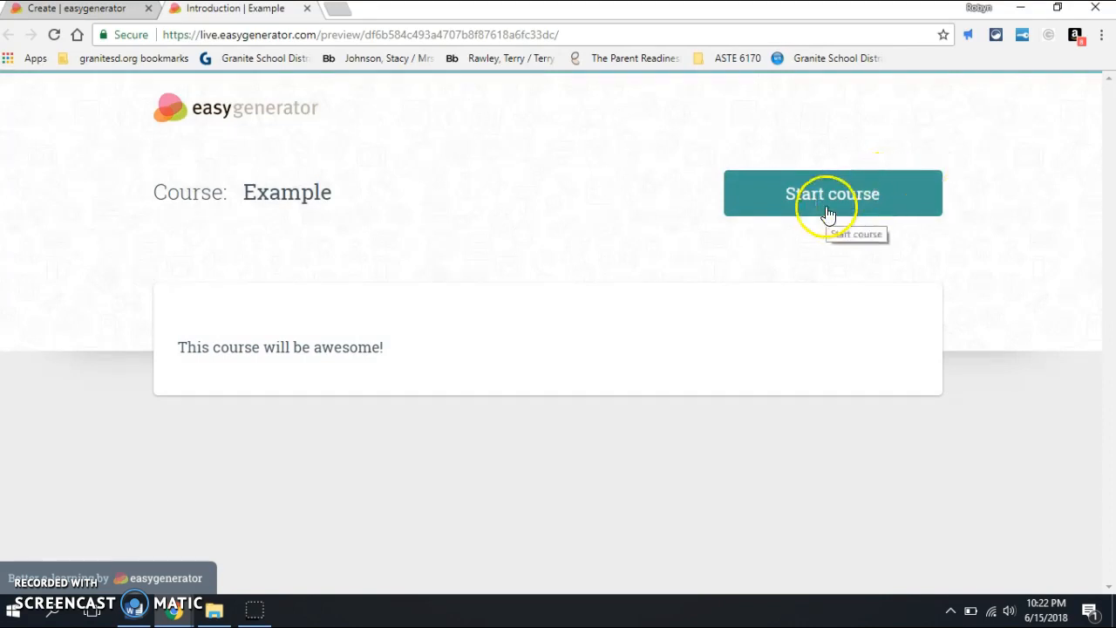
{"action": "left_click", "coordinate": [828, 213]}
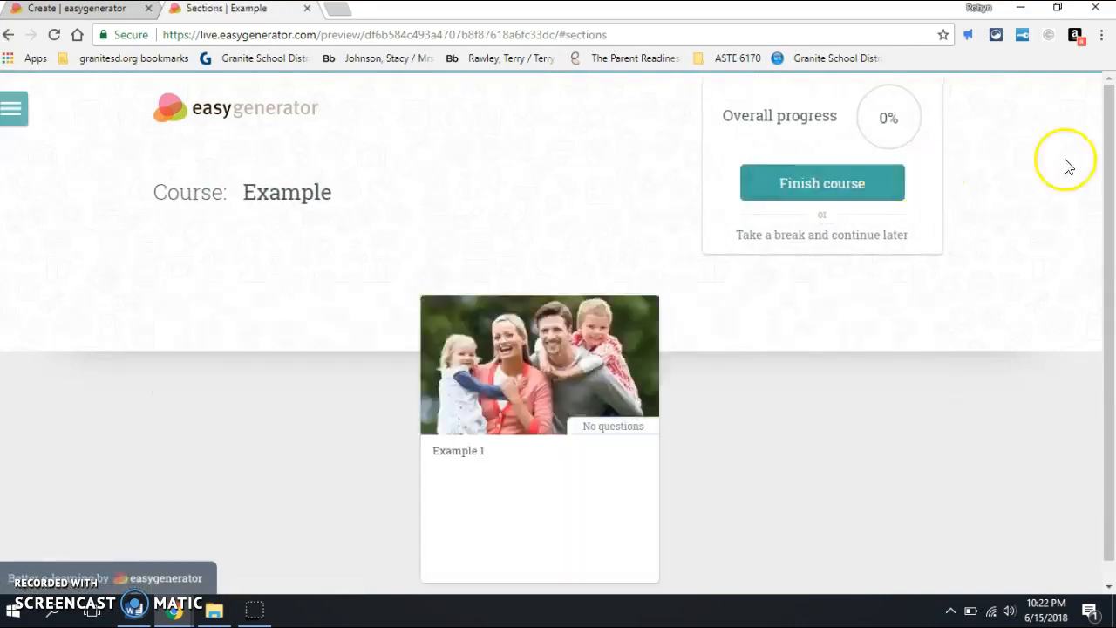
{"action": "left_click", "coordinate": [43, 16]}
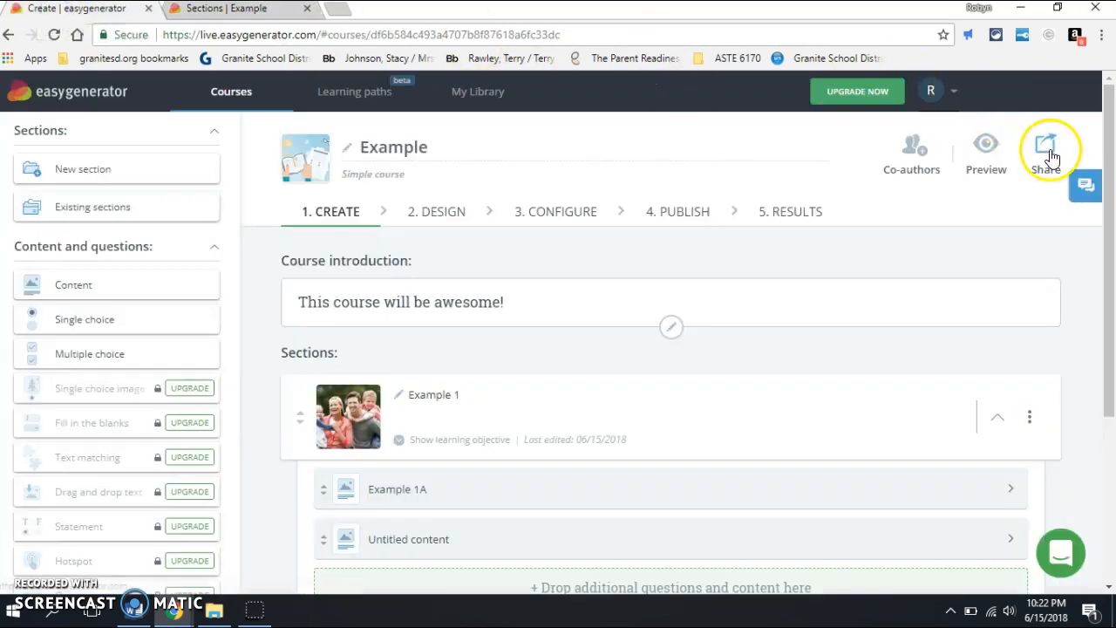
Step: Generate a private share link for the Example course and copy it
{"action": "left_click", "coordinate": [1051, 157]}
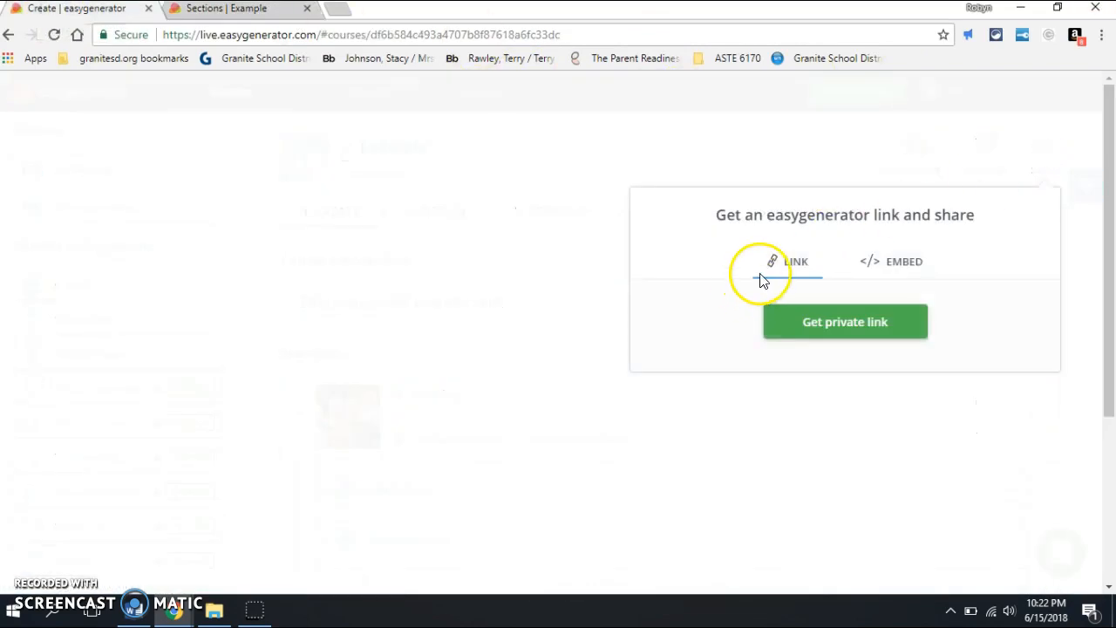
{"action": "left_click", "coordinate": [801, 321]}
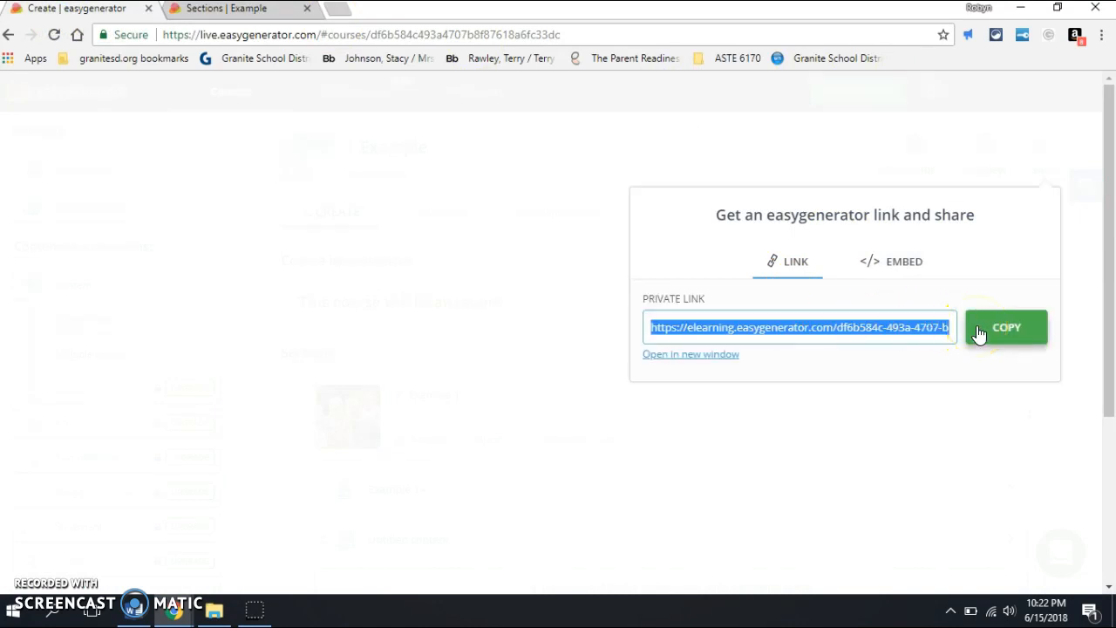
{"action": "left_click", "coordinate": [987, 330]}
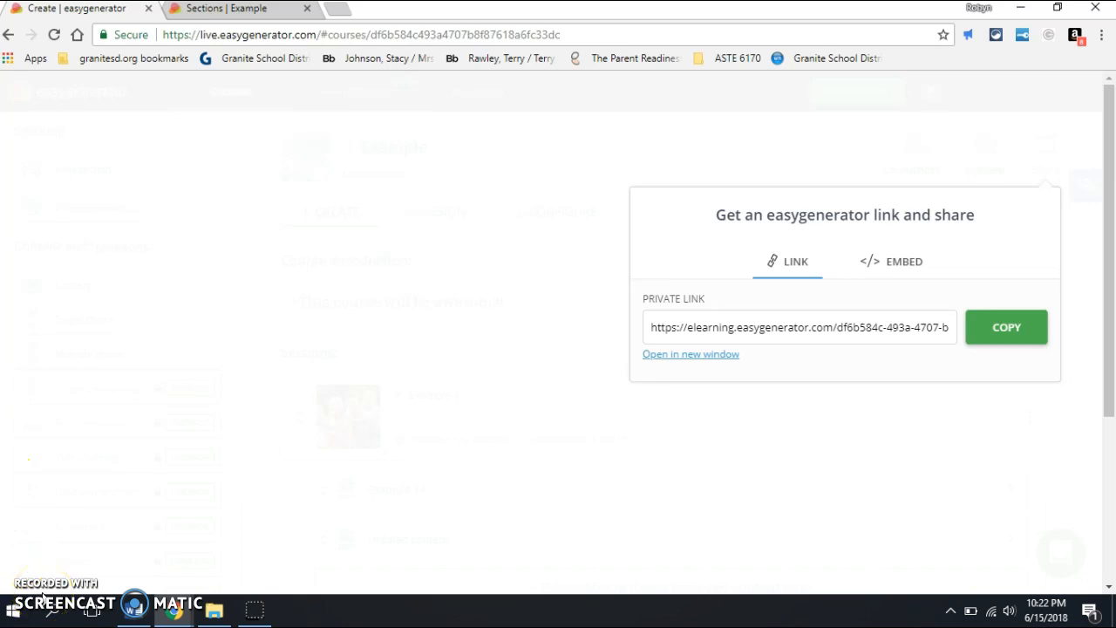
Step: Dismiss the share options and close the course preview
{"action": "left_click", "coordinate": [50, 608]}
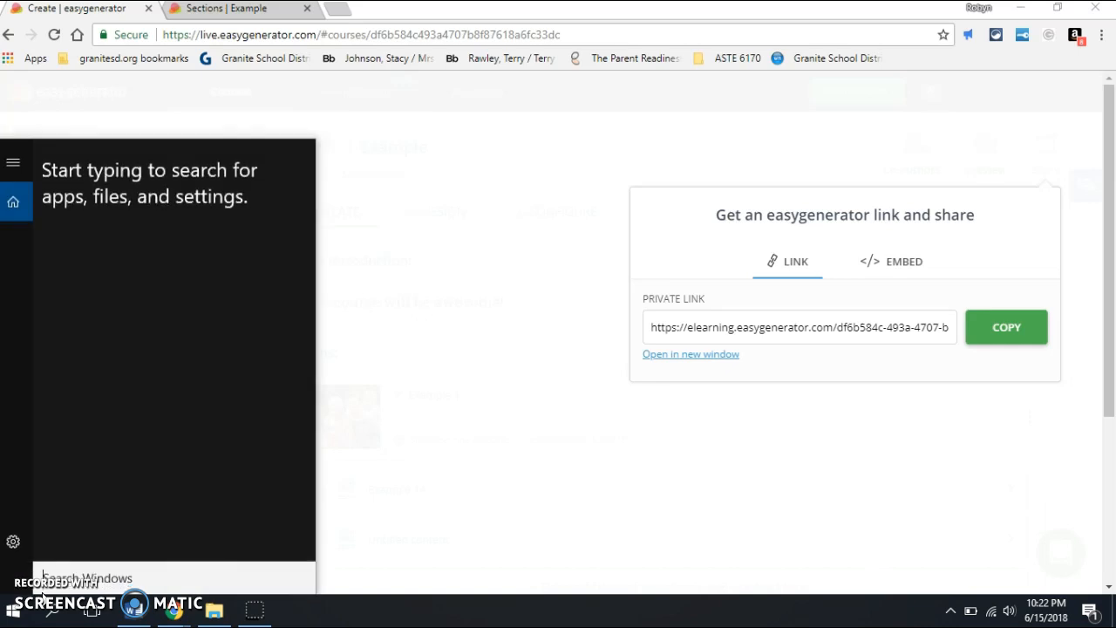
{"action": "left_click", "coordinate": [380, 554]}
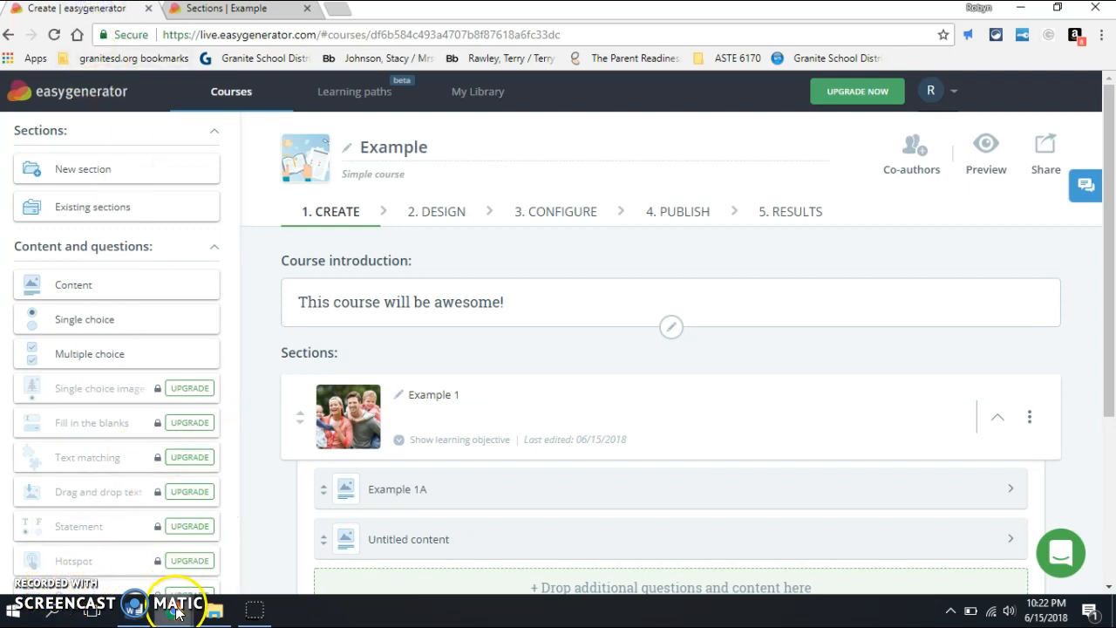
{"action": "mouse_move", "coordinate": [175, 614]}
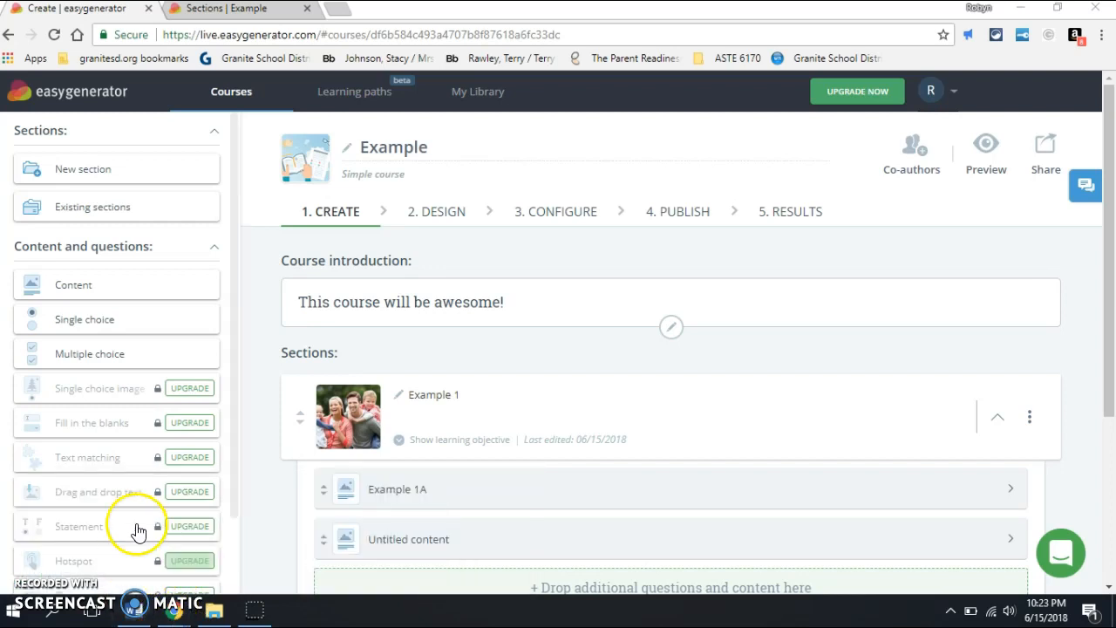
{"action": "left_click", "coordinate": [309, 9]}
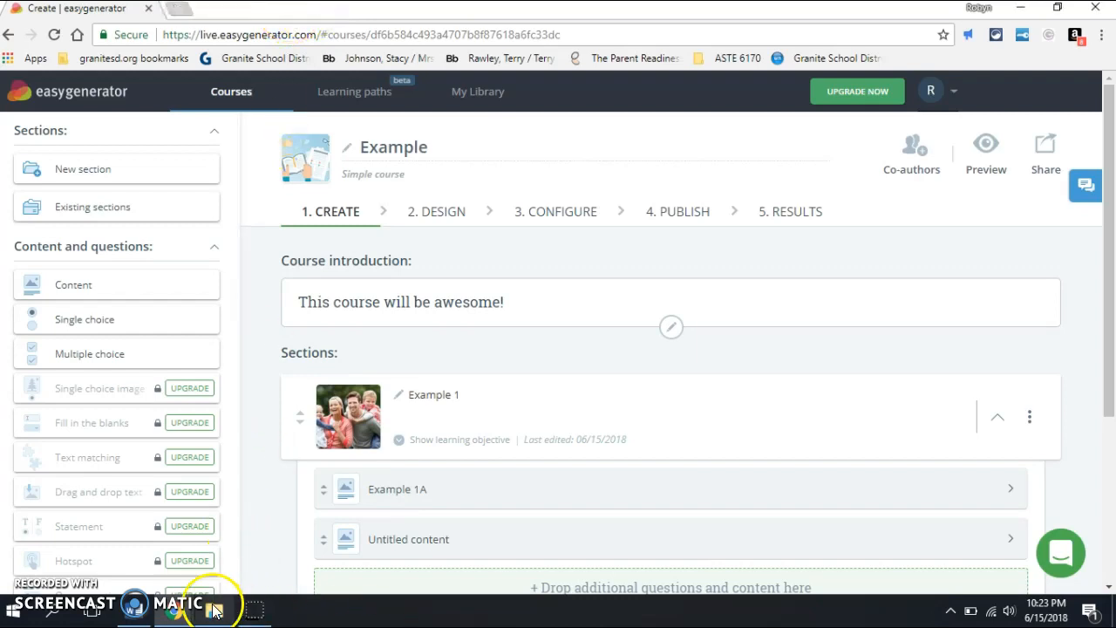